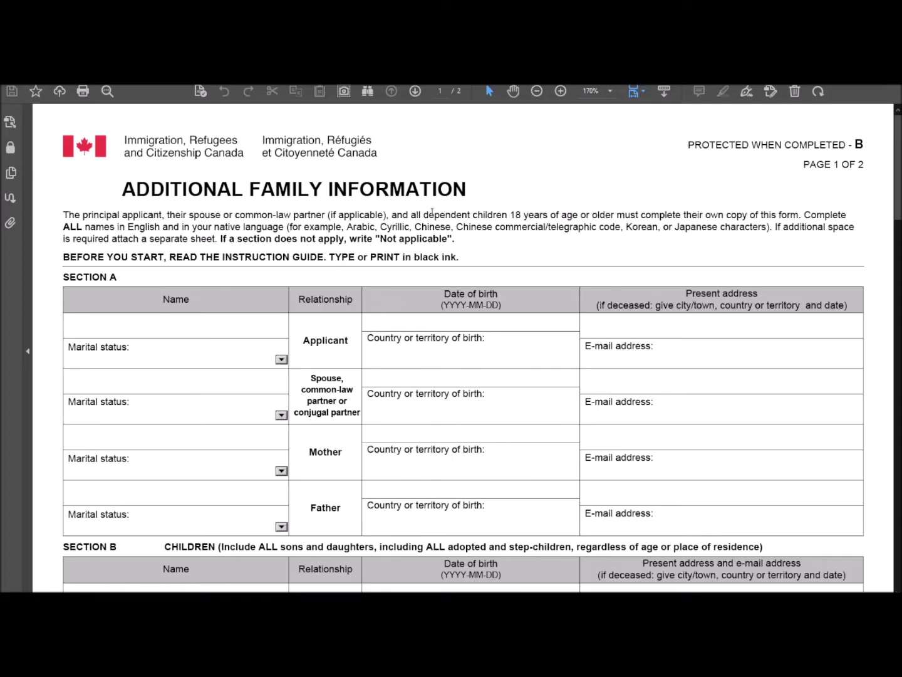
Step: Highlight the native-language instruction and the 'PRINT in black ink' instruction
drag(126, 229, 283, 228)
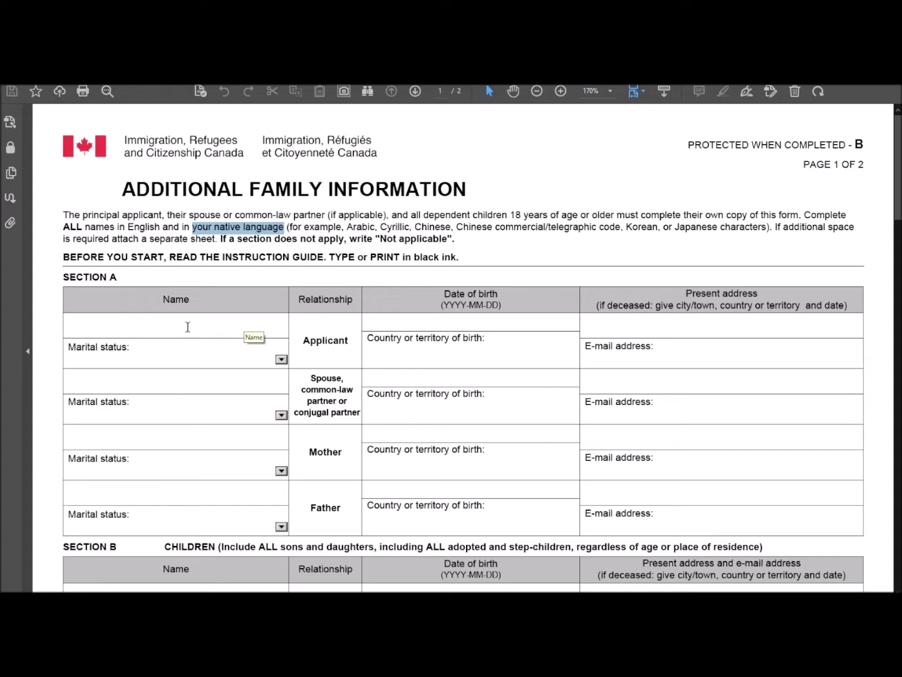
scroll(269, 401, down, 10)
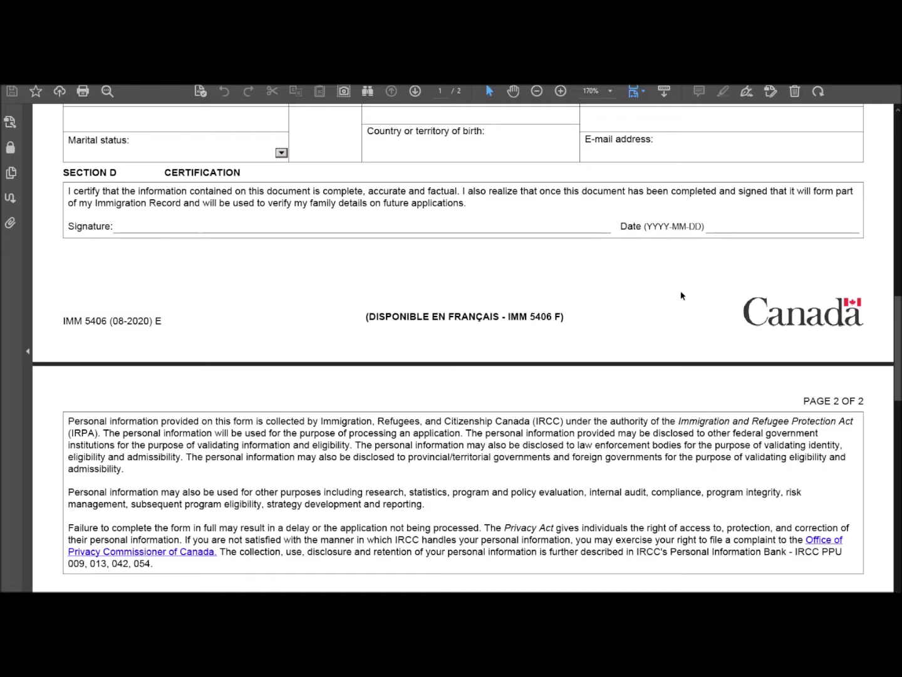
scroll(680, 296, up, 10)
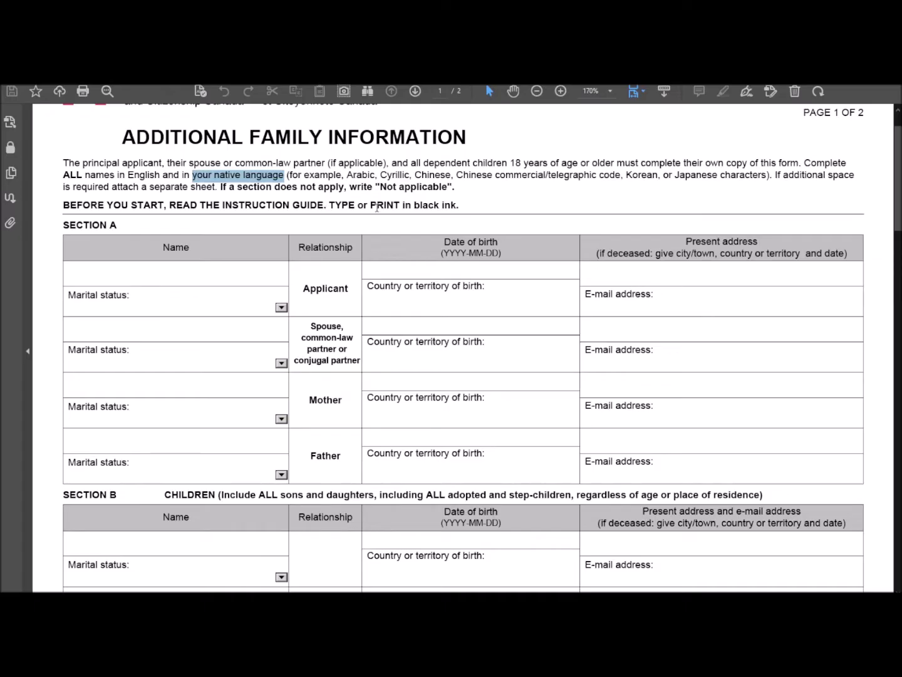
drag(370, 206, 446, 204)
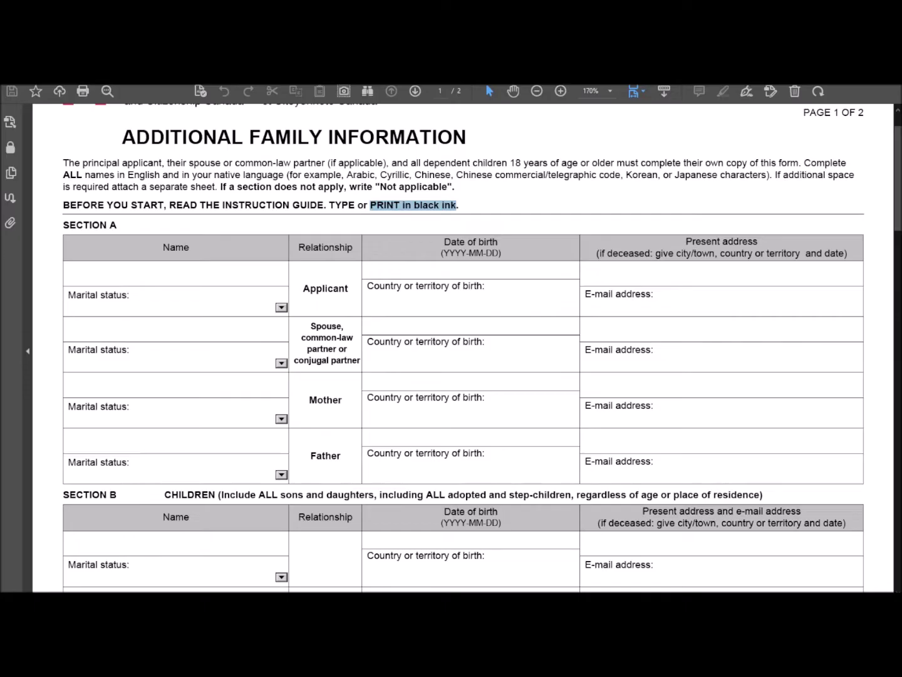
Step: Enter the applicant's full name and set marital status to Married-physically present
click(191, 279)
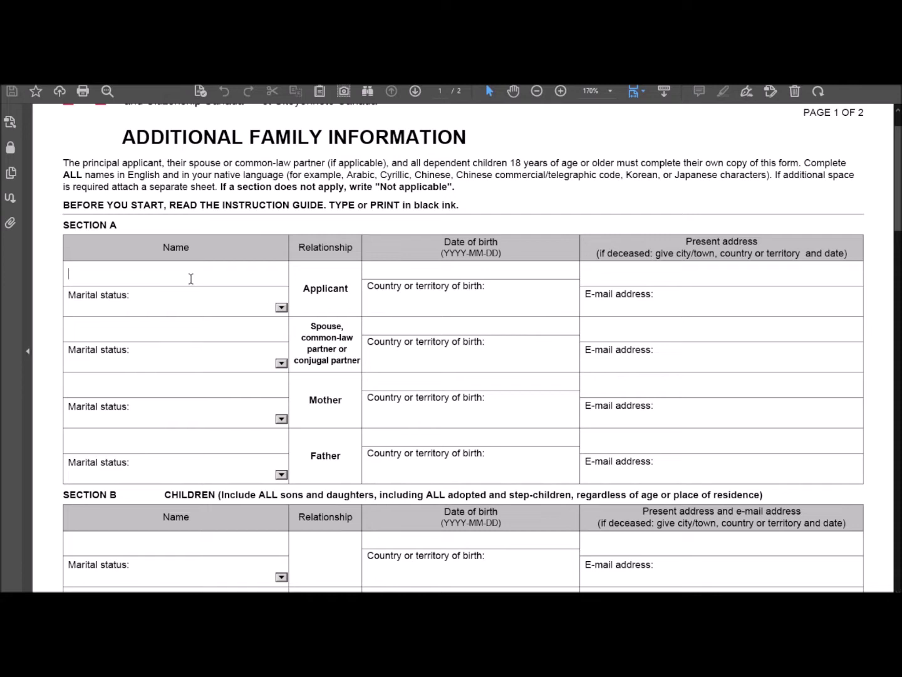
text(MOHANDAS GANDHI)
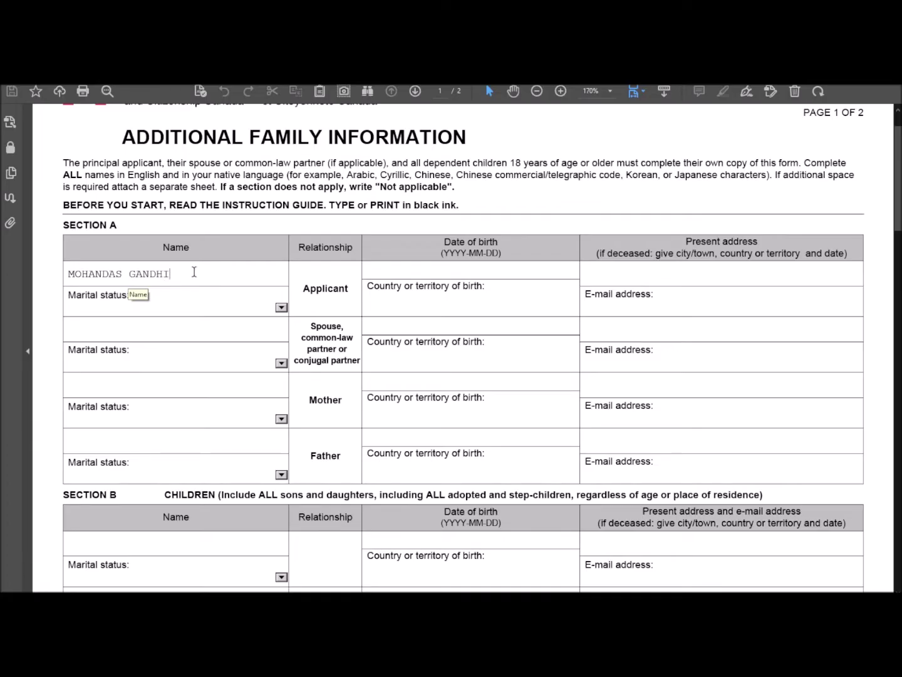
click(282, 307)
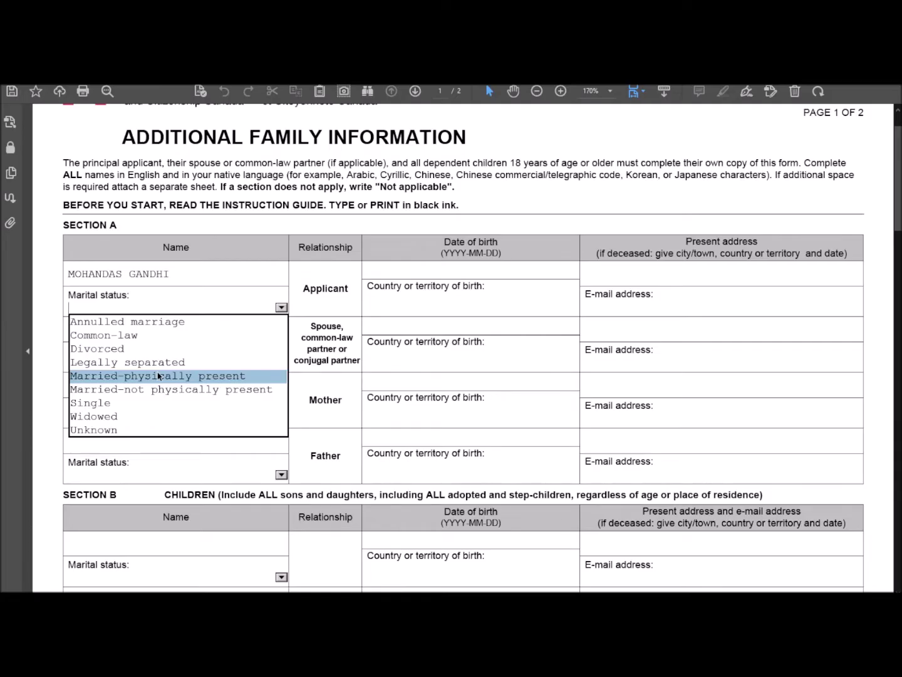
click(158, 376)
click(443, 276)
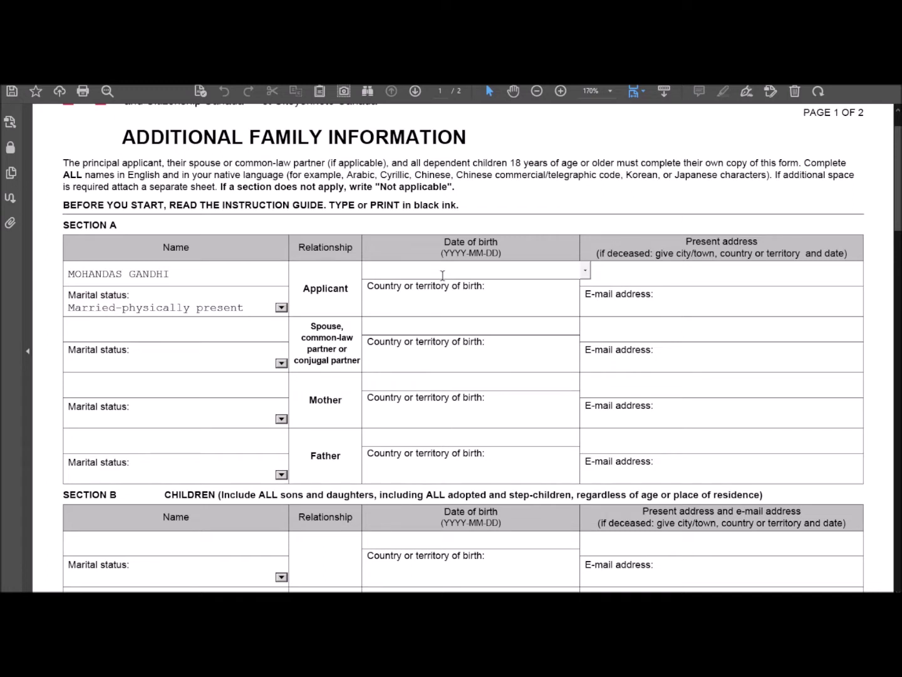
text(1992-10-02)
click(446, 309)
text(INID==)
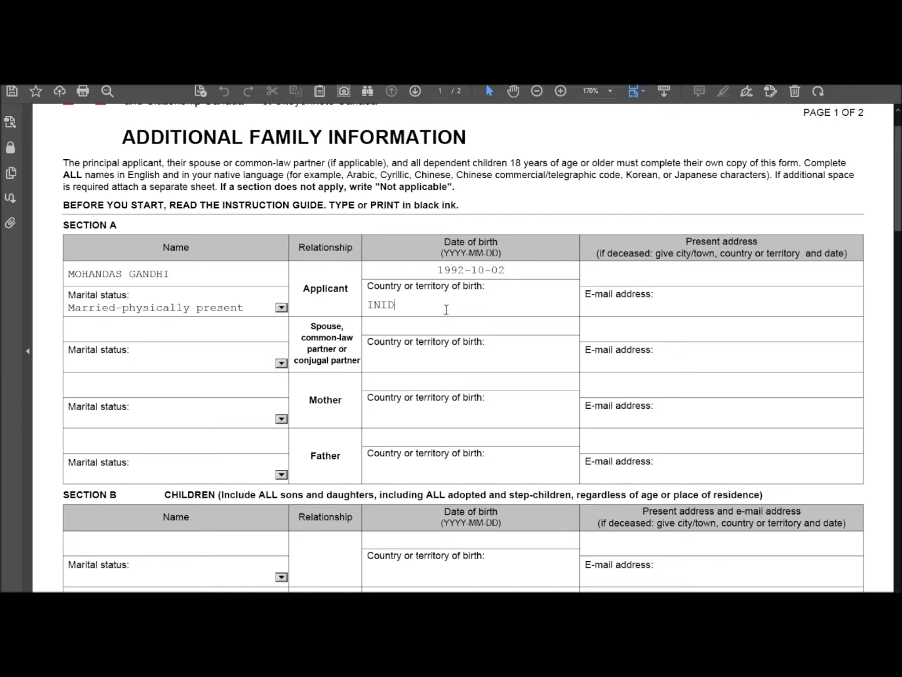
key(BackSpace)
key(BackSpace)
key(BackSpace)
key(BackSpace)
text(DIA)
click(652, 278)
Step: Fill in the applicant's present address and e-mail address
double_click(836, 252)
click(589, 273)
text(GANDHI)
key(BackSpace)
key(BackSpace)
key(BackSpace)
key(BackSpace)
key(BackSpace)
key(BackSpace)
text(1-7 GANDHI)
key(BackSpace)
text(HINAGAR, INDIA)
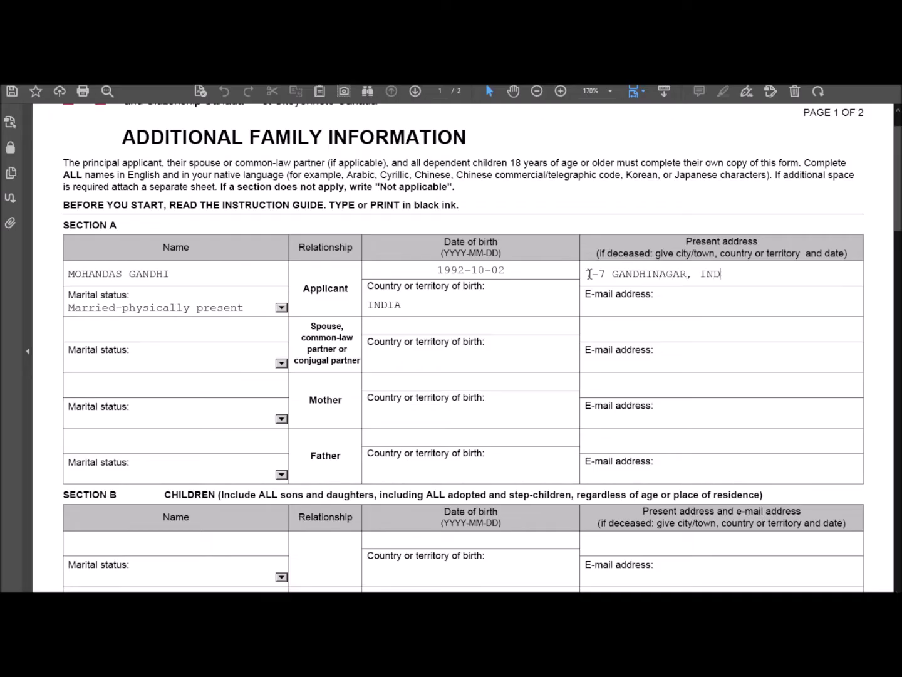
key(Left)
key(Left)
key(Left)
key(Left)
key(Left)
text(JARAT,)
click(620, 308)
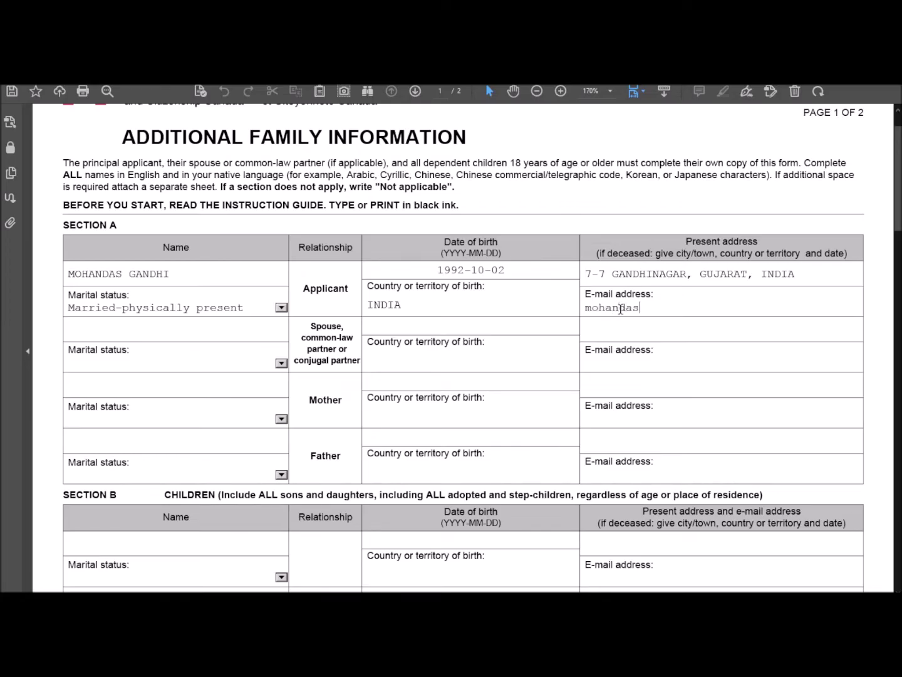
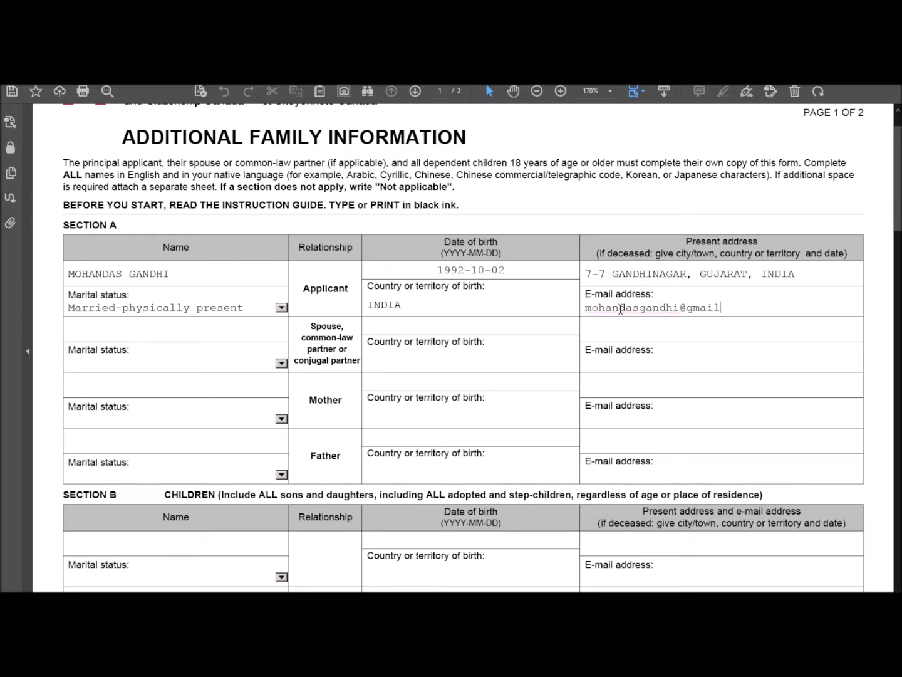
Step: Start typing the spouse's full name in capitals
click(201, 335)
text(kas)
key(BackSpace)
key(BackSpace)
key(BackSpace)
text(KASTURBA GANDHI)
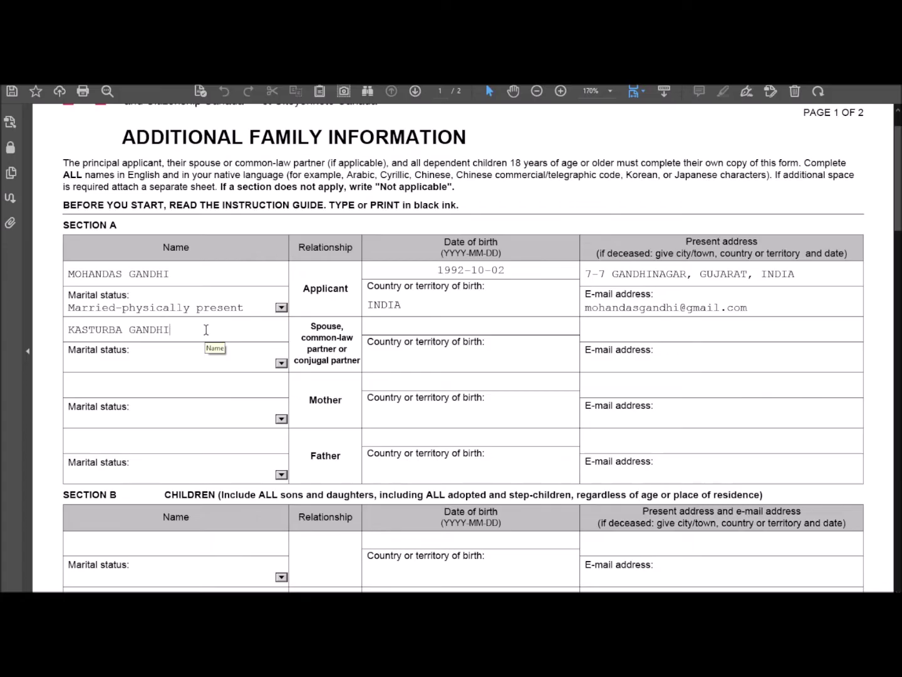
Step: Set the spouse to Married-physically present, born 1992-05-05 in INDIA
click(280, 364)
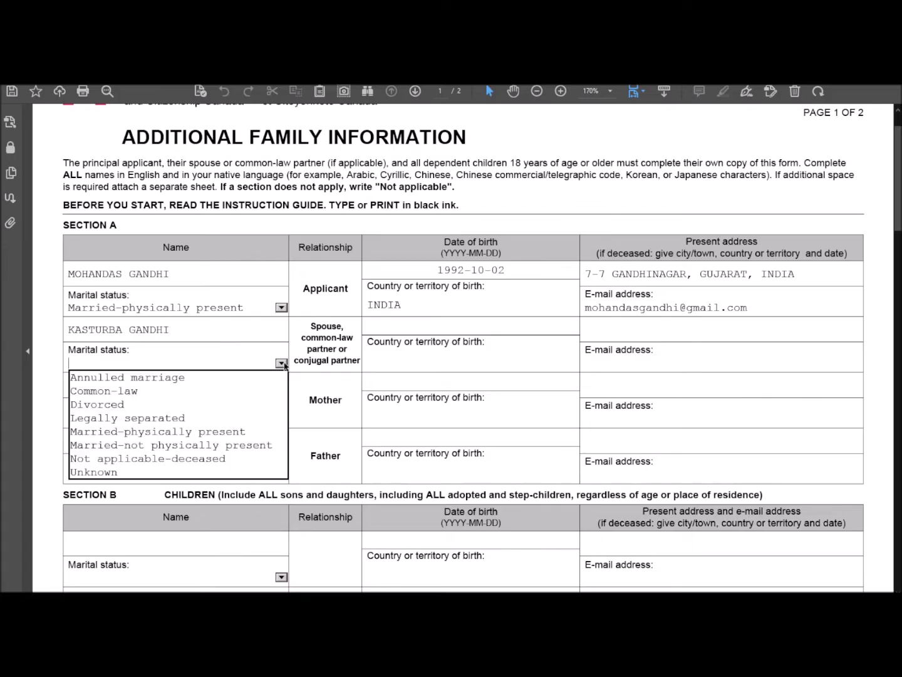
click(225, 432)
click(378, 326)
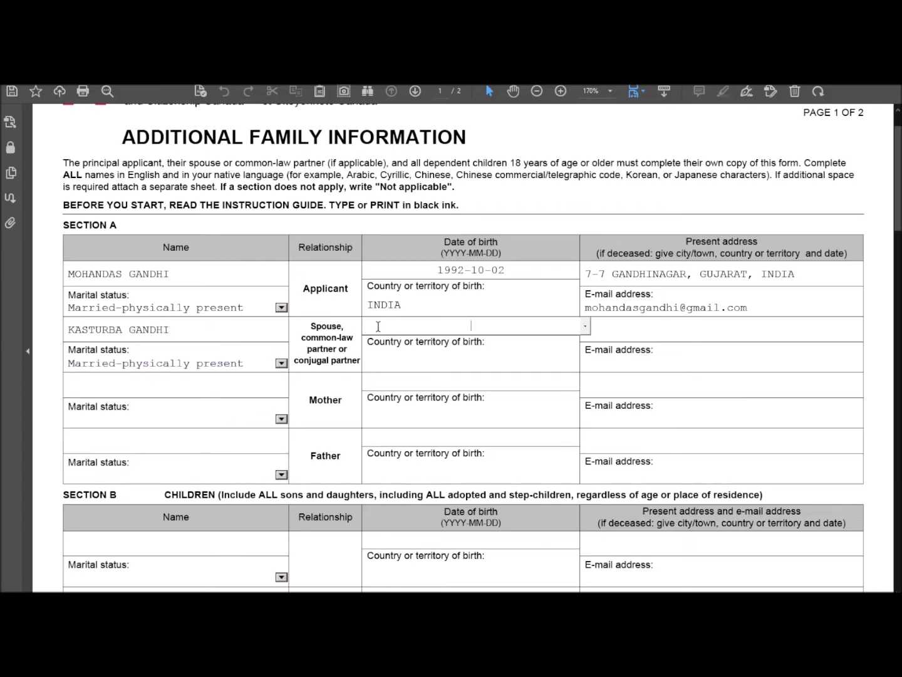
text(1992-050)
key(BackSpace)
text(-05)
click(413, 366)
text(INDIA)
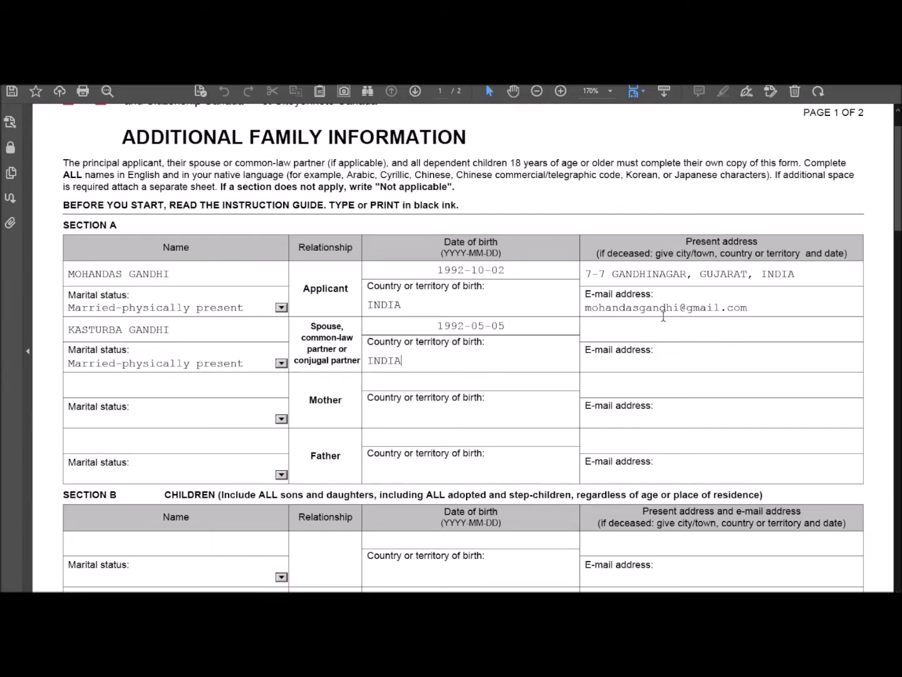
Step: Copy the applicant's present address into the spouse's address field
drag(795, 274, 647, 274)
drag(562, 283, 561, 283)
key(ctrl+c)
click(604, 329)
key(ctrl+v)
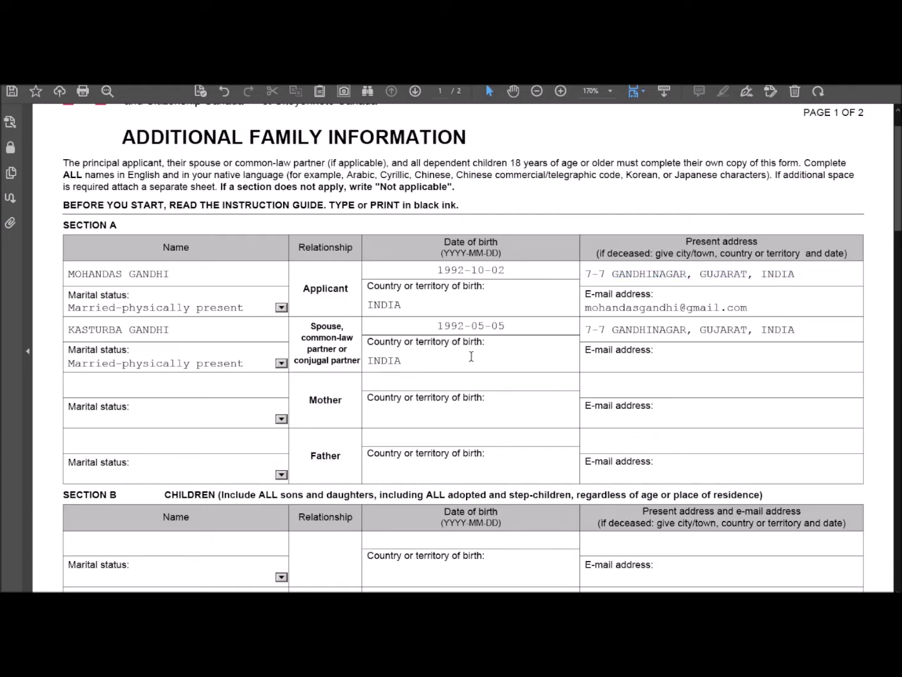
Step: Enter the spouse's e-mail address in lowercase
click(617, 364)
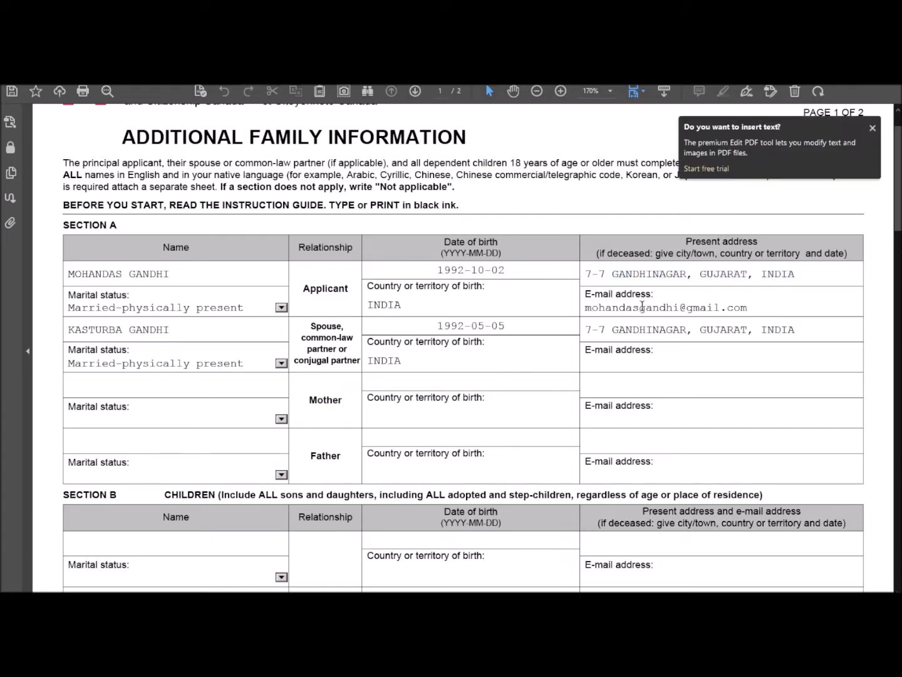
drag(640, 305, 749, 306)
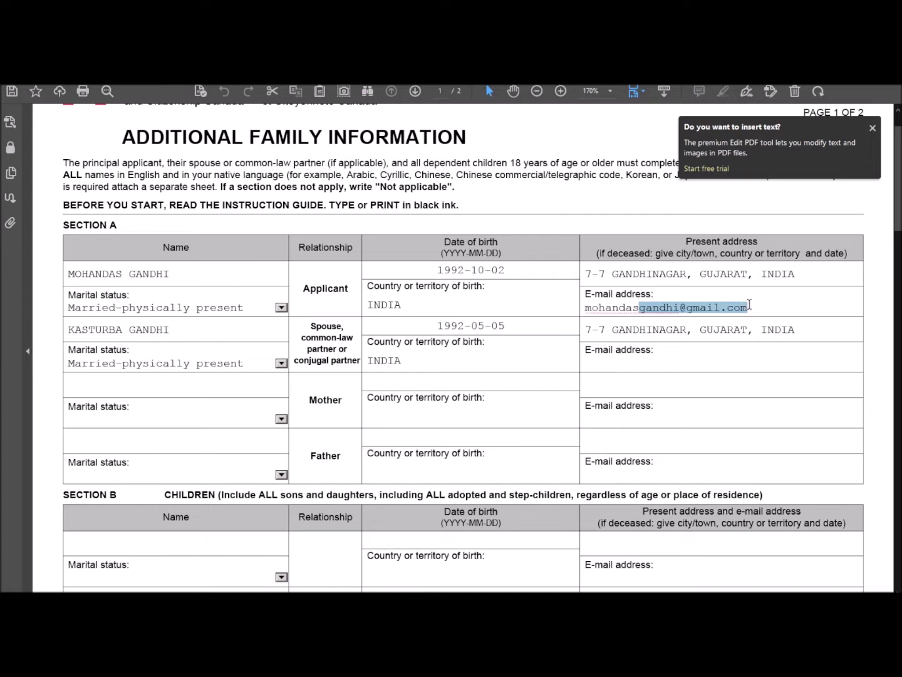
click(616, 364)
text(KAS)
key(BackSpace)
key(BackSpace)
key(BackSpace)
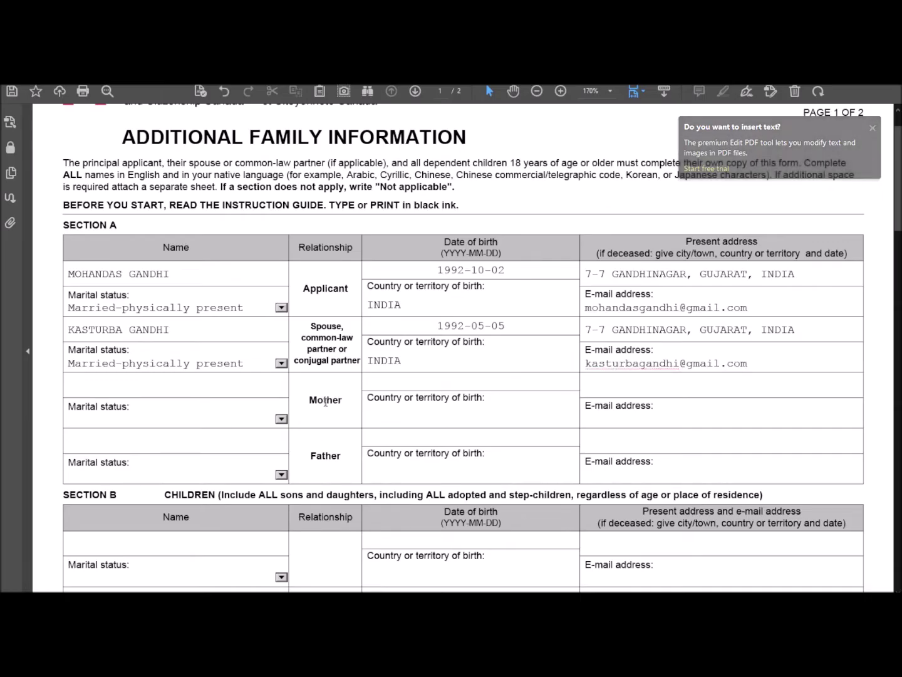
Step: Enter the mother's and father's names and set both marital statuses to Married
click(179, 387)
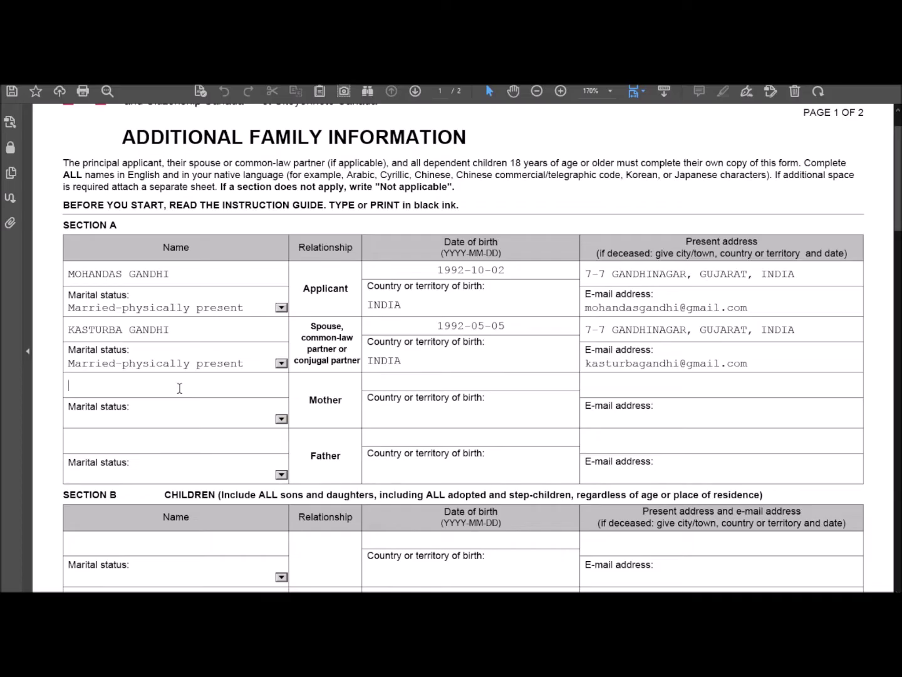
text(PUTLIBAI)
text( GANDHI)
text(KARM)
key(BackSpace)
text(AMCHAND)
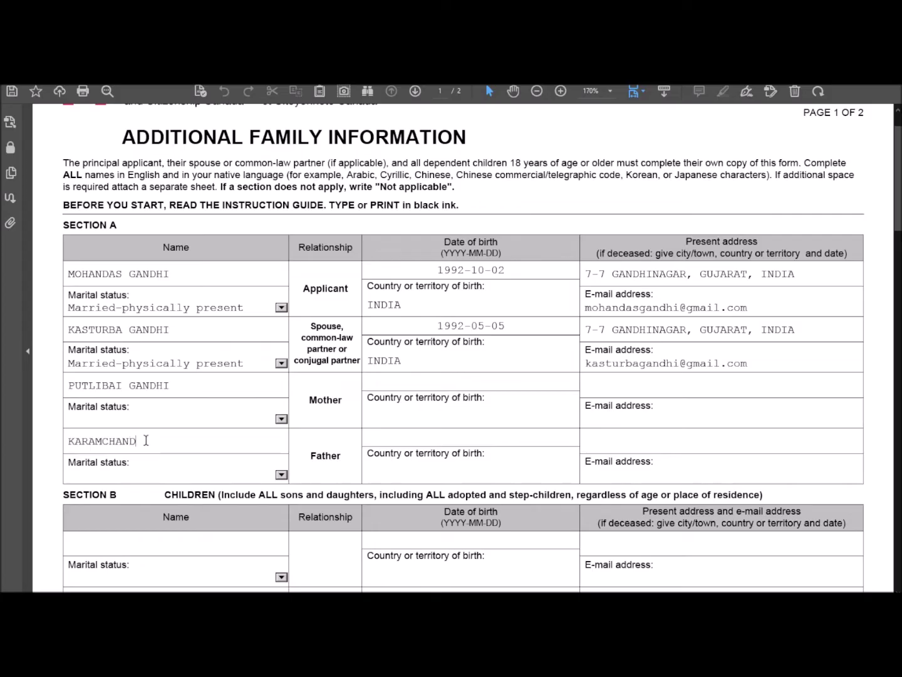
text( GANDHI)
click(280, 418)
click(257, 487)
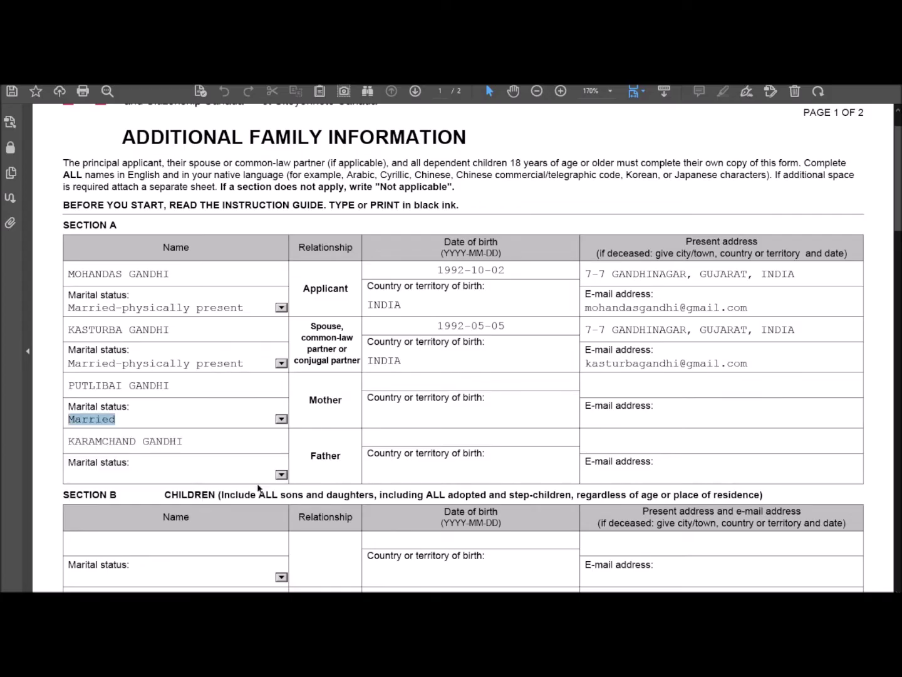
click(279, 474)
click(229, 543)
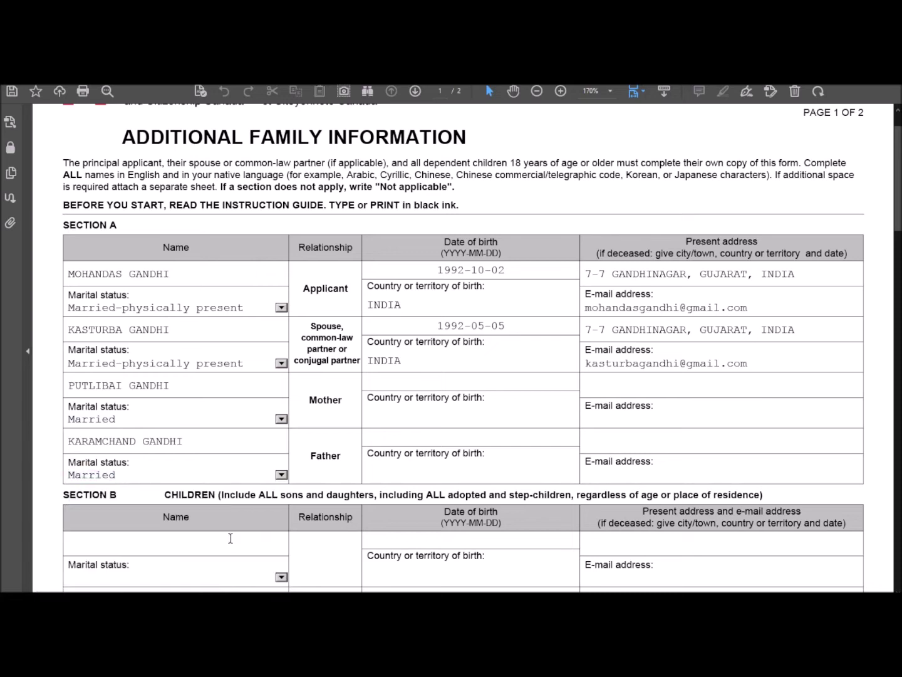
Step: Enter birth dates 1992-04-04 for the mother and 1992-03-03 for the father
click(413, 382)
text(1992-04-04)
click(447, 435)
text(1992-03-)
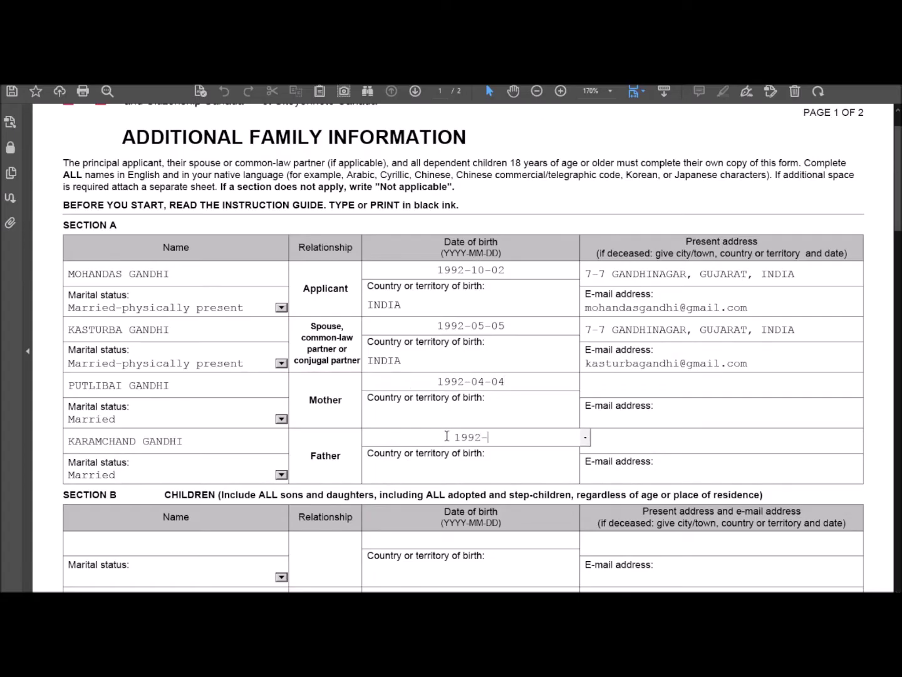
text(03)
Step: Copy INDIA and the spouse's address into both parents' country and address fields
double_click(386, 360)
key(ctrl+c)
click(407, 412)
key(ctrl+v)
click(418, 467)
key(ctrl+v)
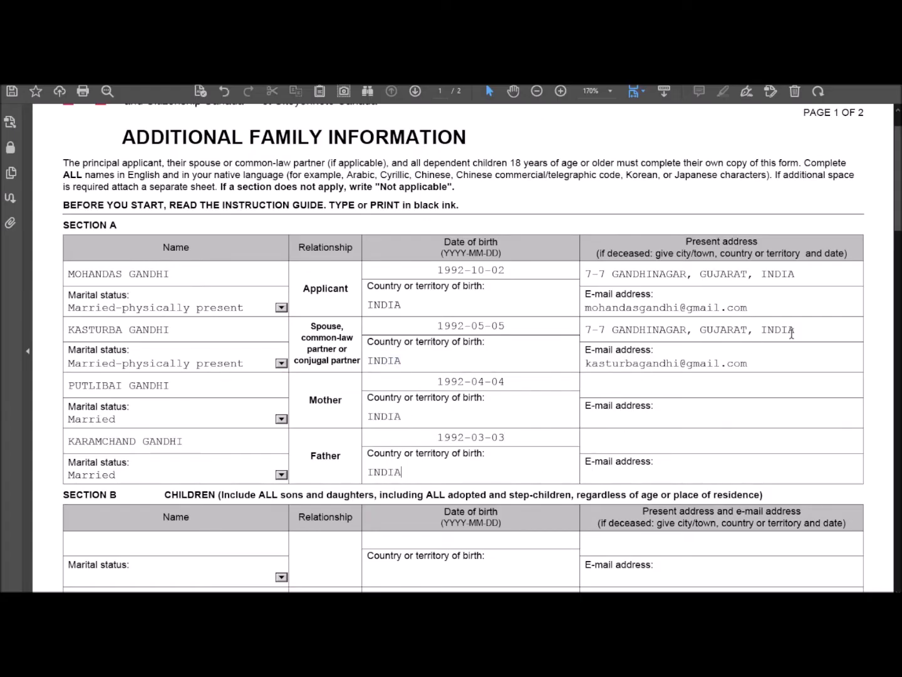
drag(807, 334, 572, 334)
key(ctrl+c)
click(595, 386)
key(ctrl+v)
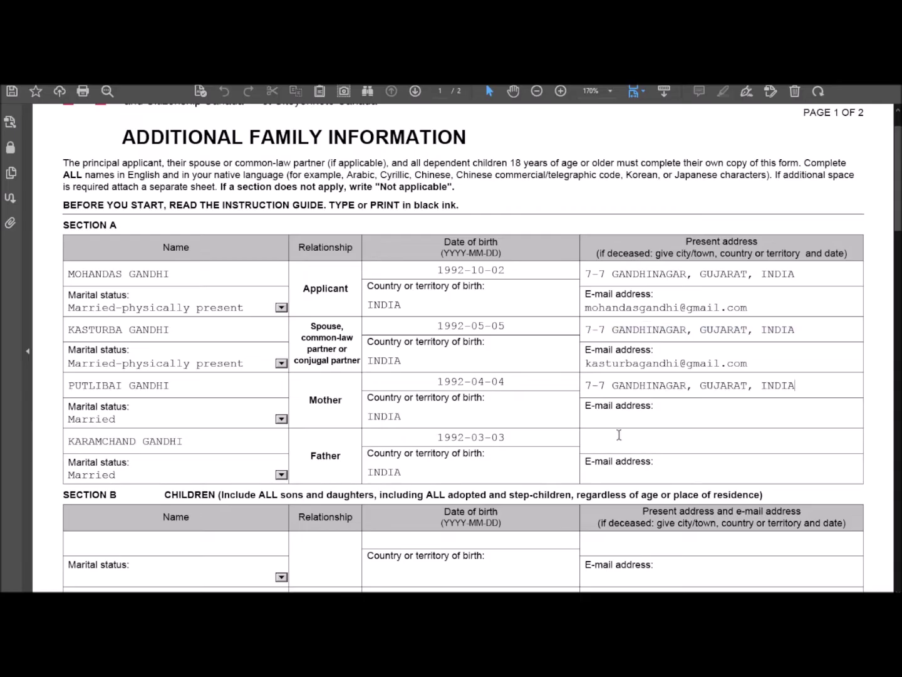
key(ctrl+v)
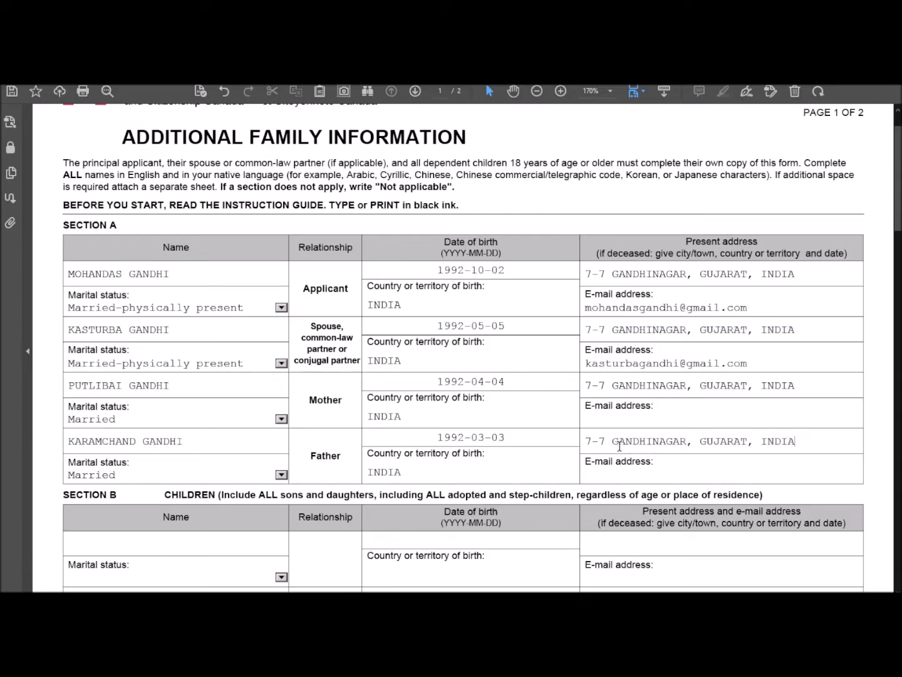
Step: Fill the mother's and father's e-mails using the spouse's copied e-mail ending
drag(639, 364, 749, 363)
click(652, 415)
text(putlibai)
key(ctrl+v)
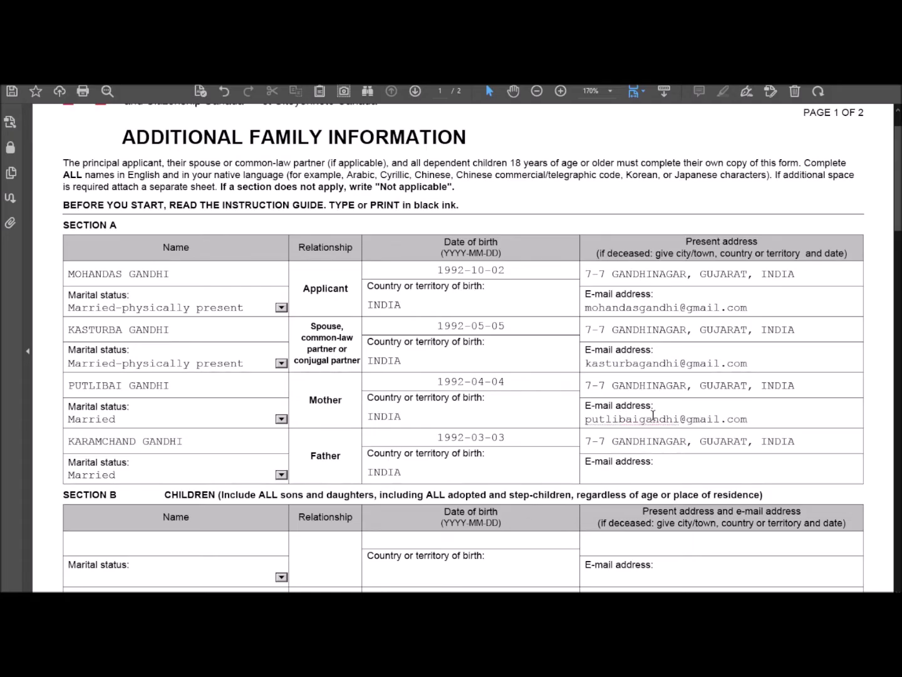
click(638, 476)
text(karamchand)
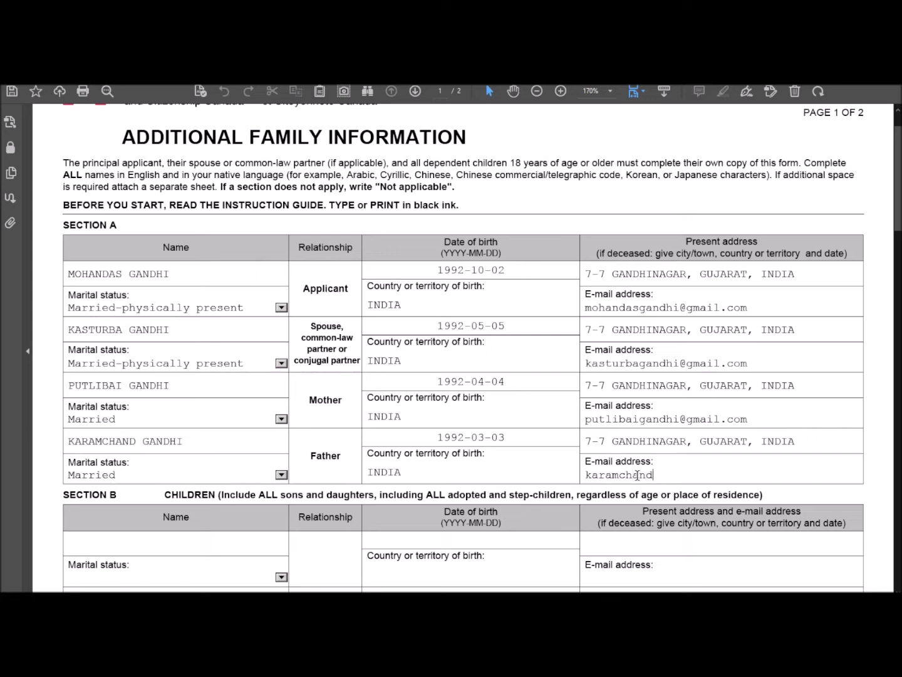
key(ctrl+v)
Step: Scroll down to bring the empty Section B children table into view
scroll(638, 477, down, 2)
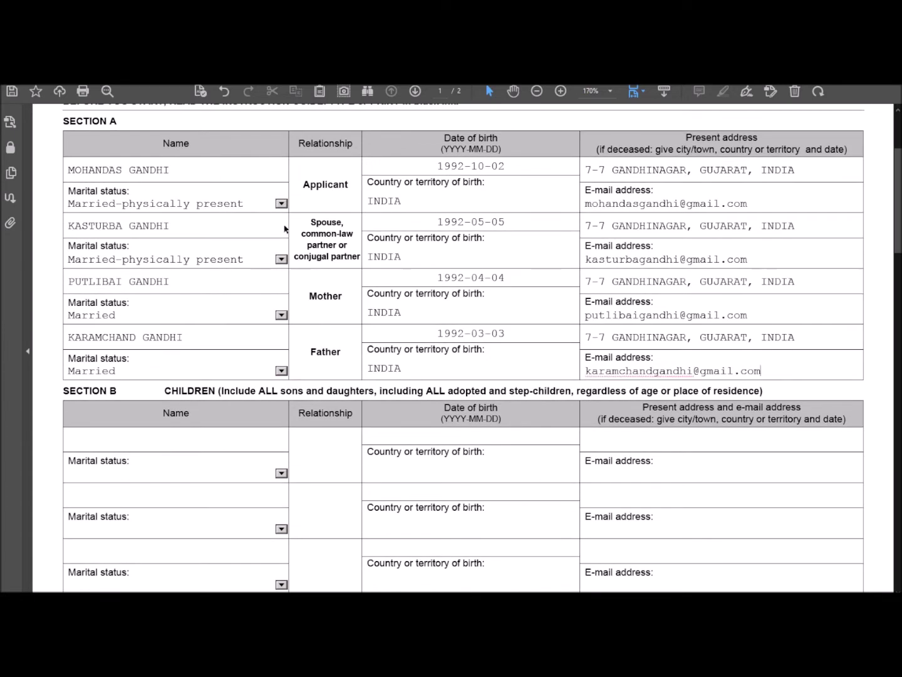
scroll(377, 275, down, 1)
scroll(377, 275, down, 1)
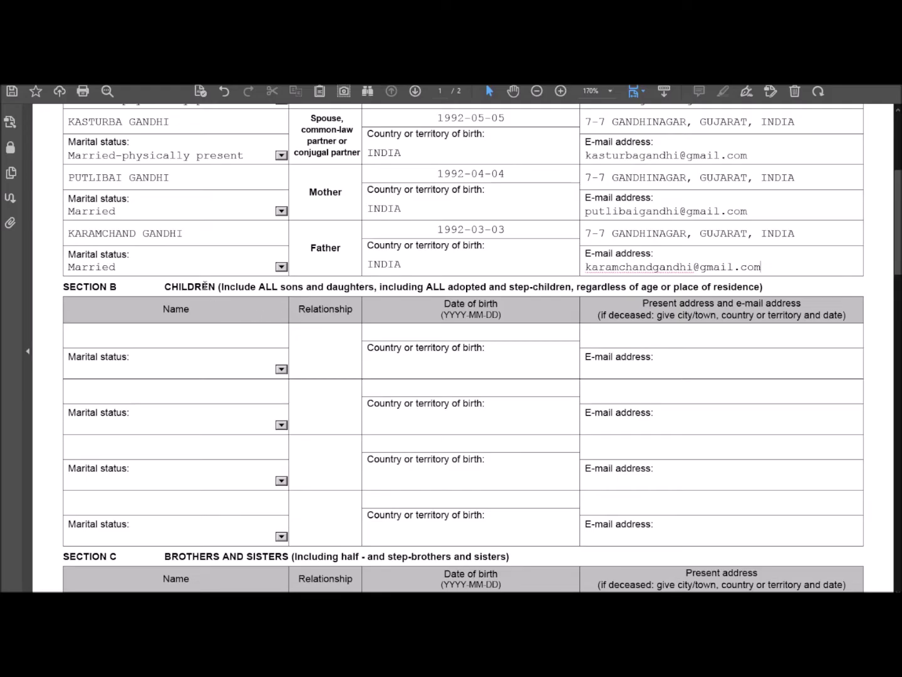
scroll(206, 286, down, 1)
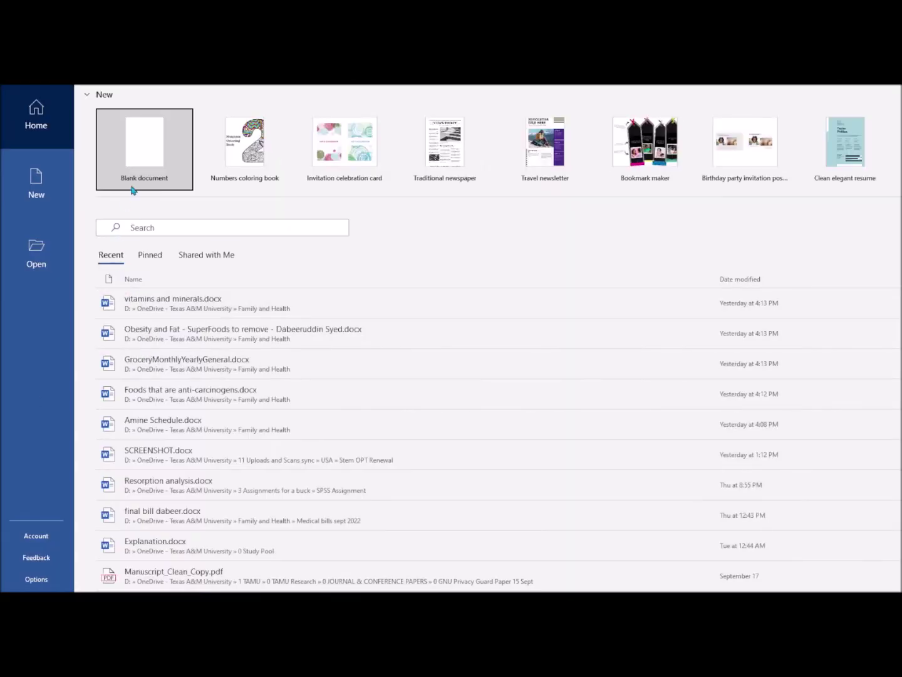
Step: Create a blank Word document and insert a five-column, six-row table
click(139, 178)
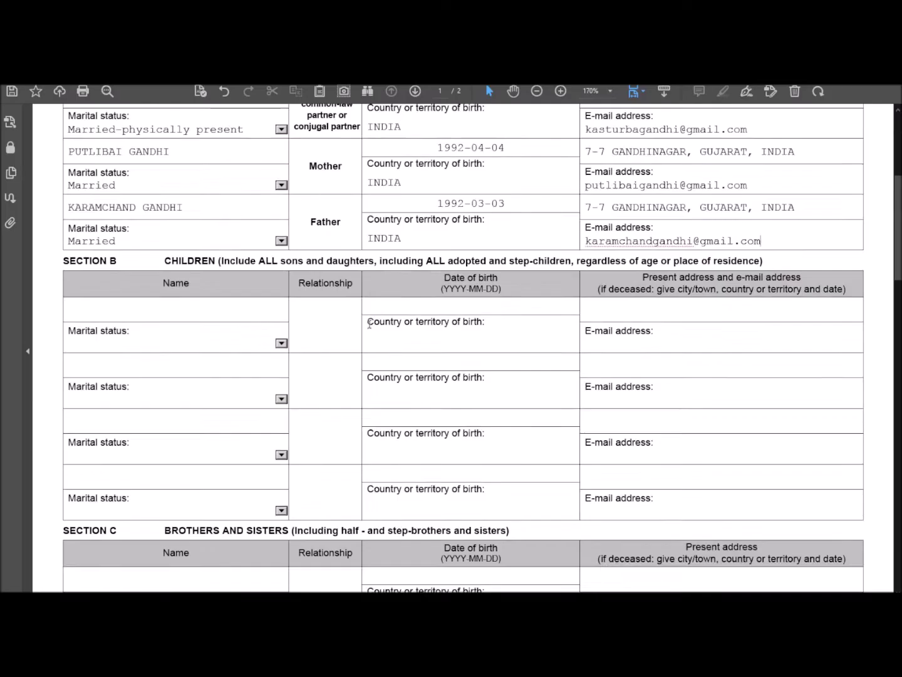
scroll(344, 324, up, 1)
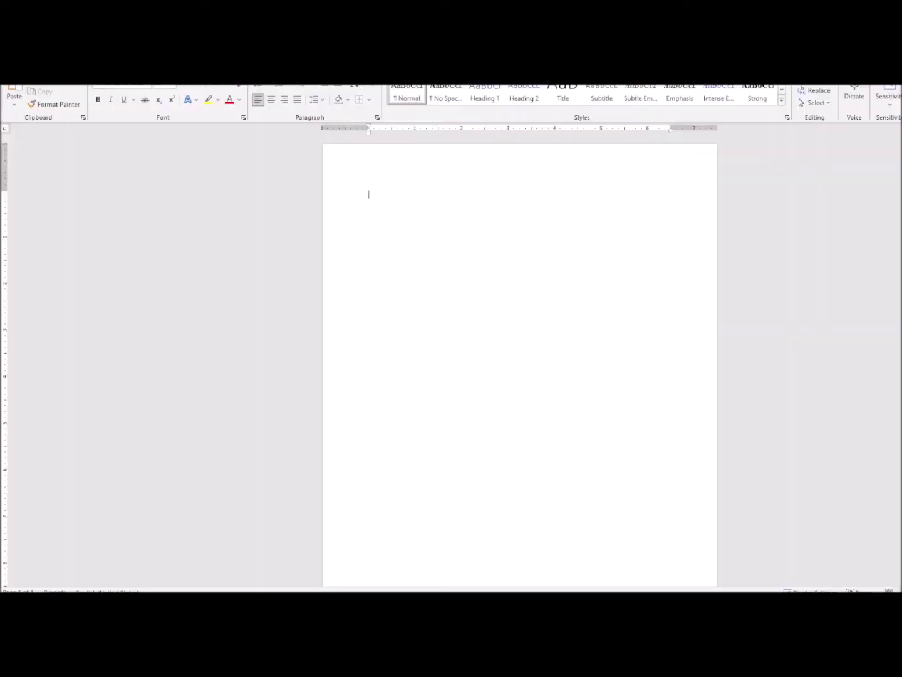
click(69, 74)
click(91, 101)
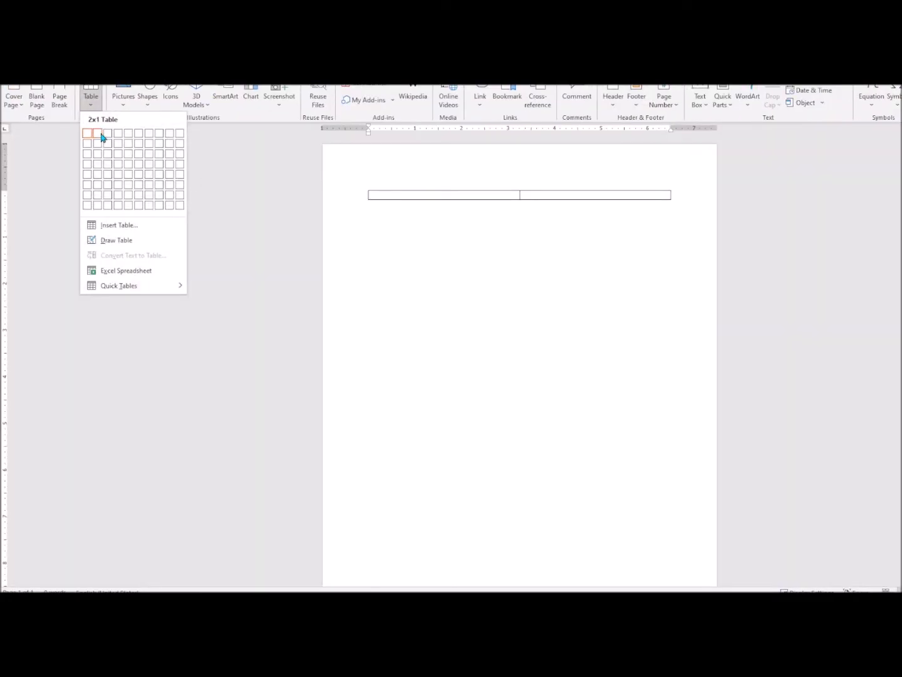
click(131, 189)
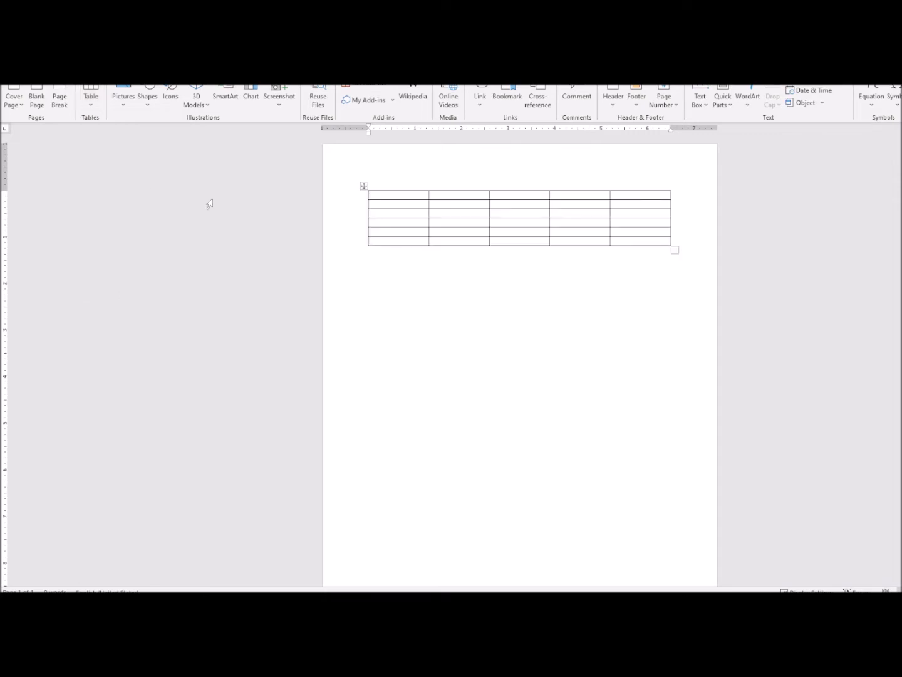
Step: Delete the table, type 1 on the first line, and restore the 5x6 table below it
drag(409, 200, 640, 195)
drag(403, 200, 407, 244)
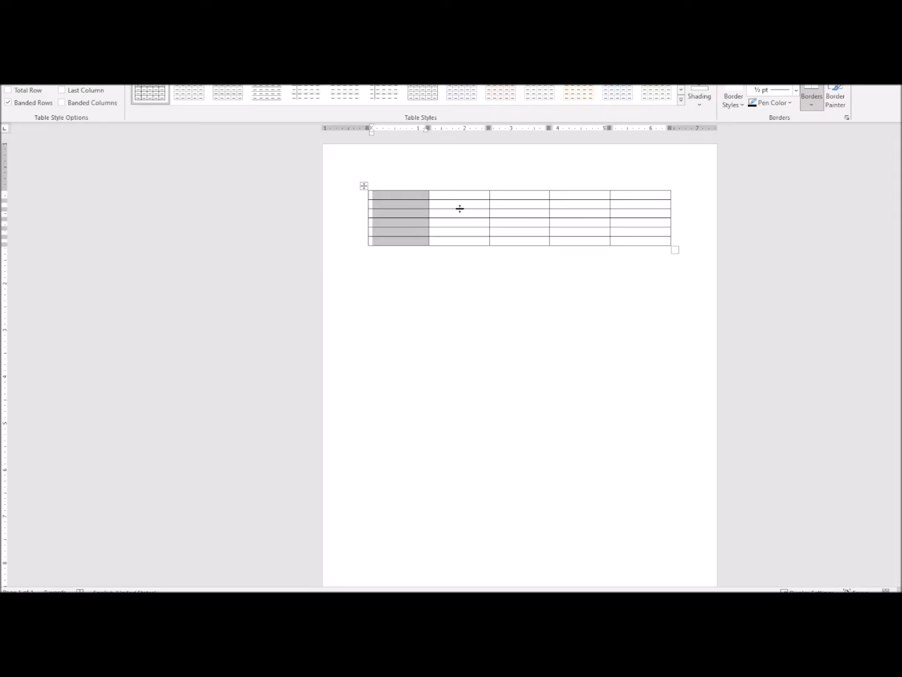
drag(450, 204, 469, 235)
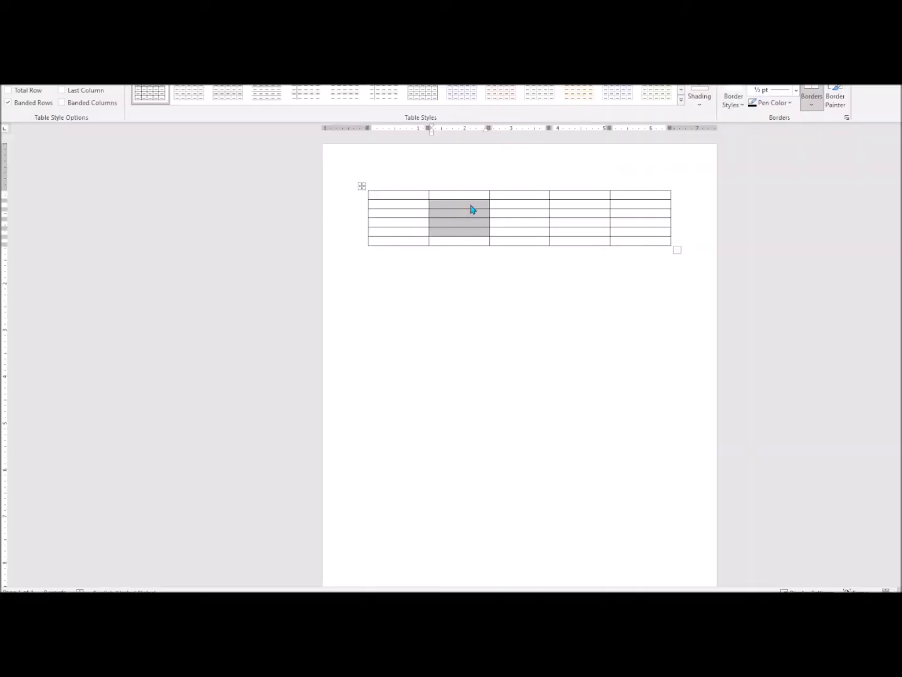
drag(455, 242, 652, 241)
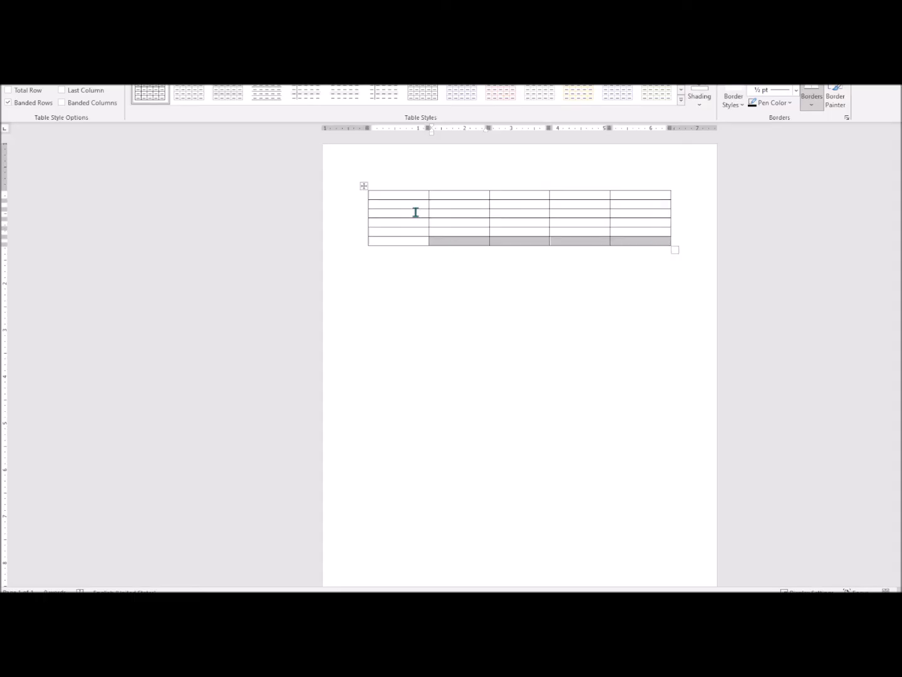
click(364, 185)
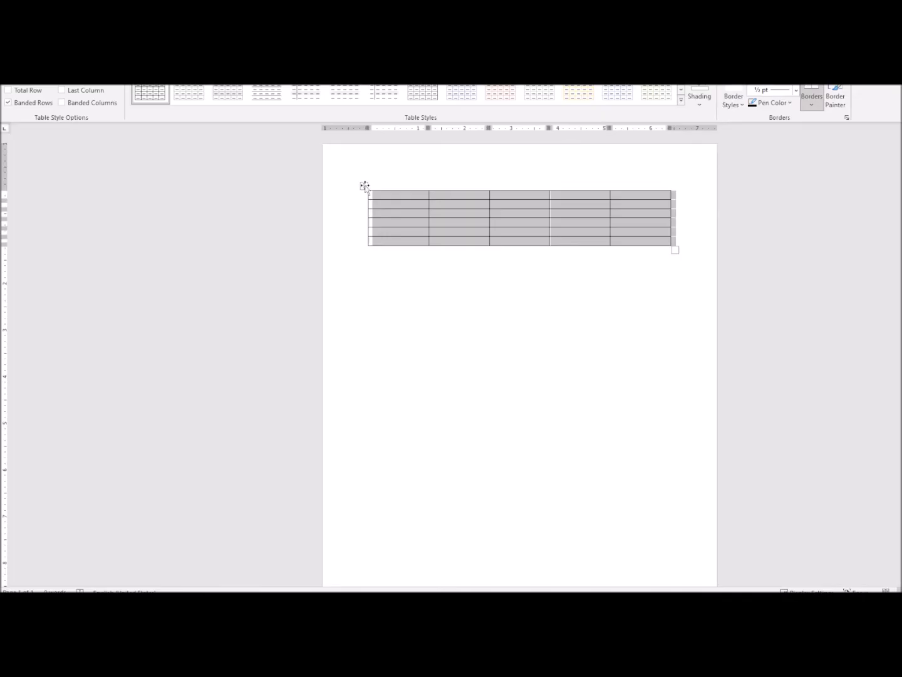
key(BackSpace)
text(1)
key(Return)
key(ctrl+v)
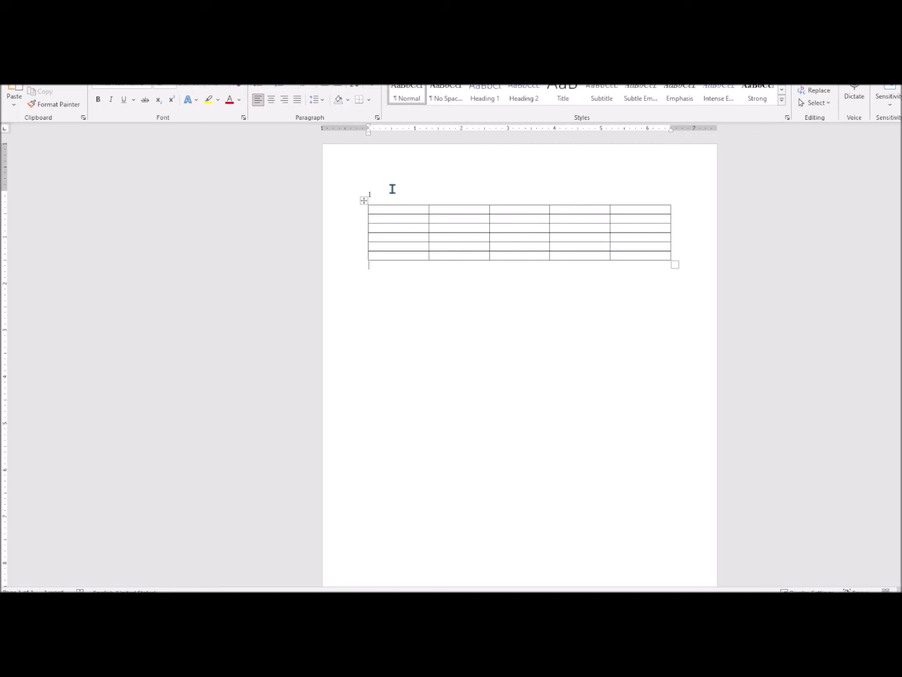
Step: Replace the 1 line with the applicant's 'Name:' line and a 'DOB:' line
click(350, 195)
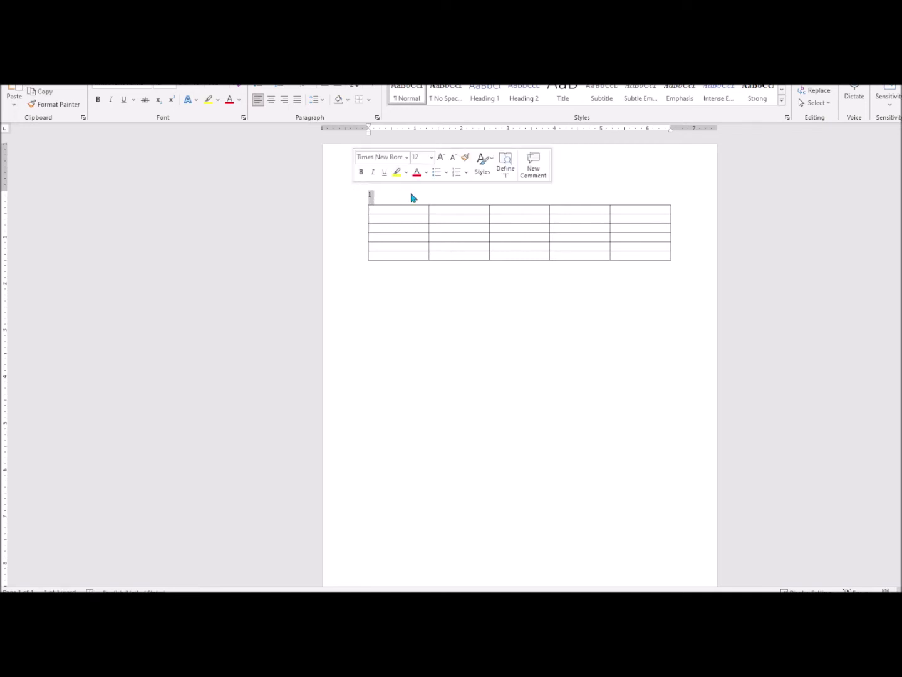
text(Name: Mohandas Gandhi)
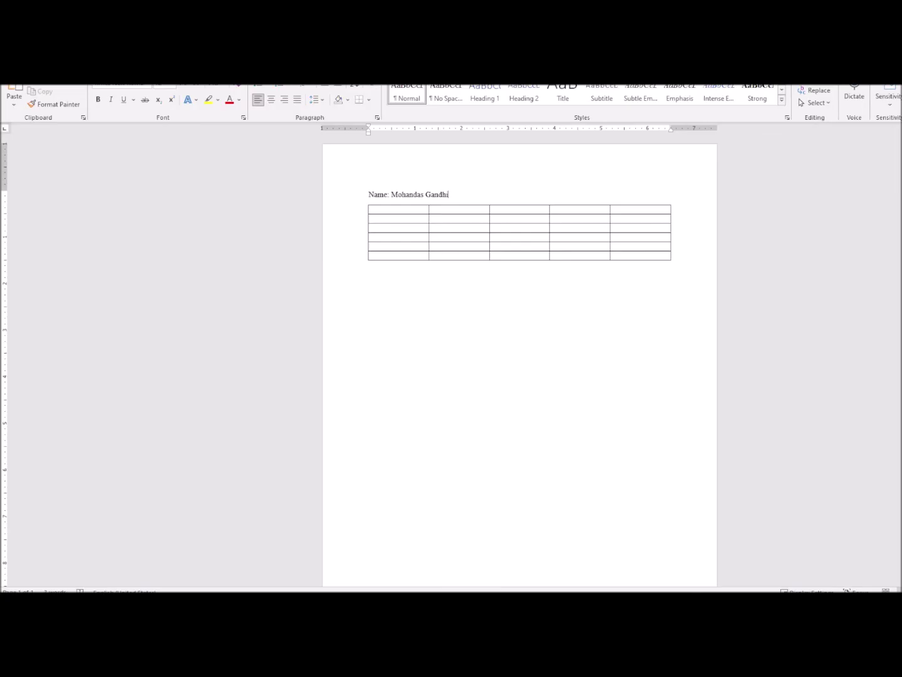
key(Return)
text(DOB: 1992-10-02)
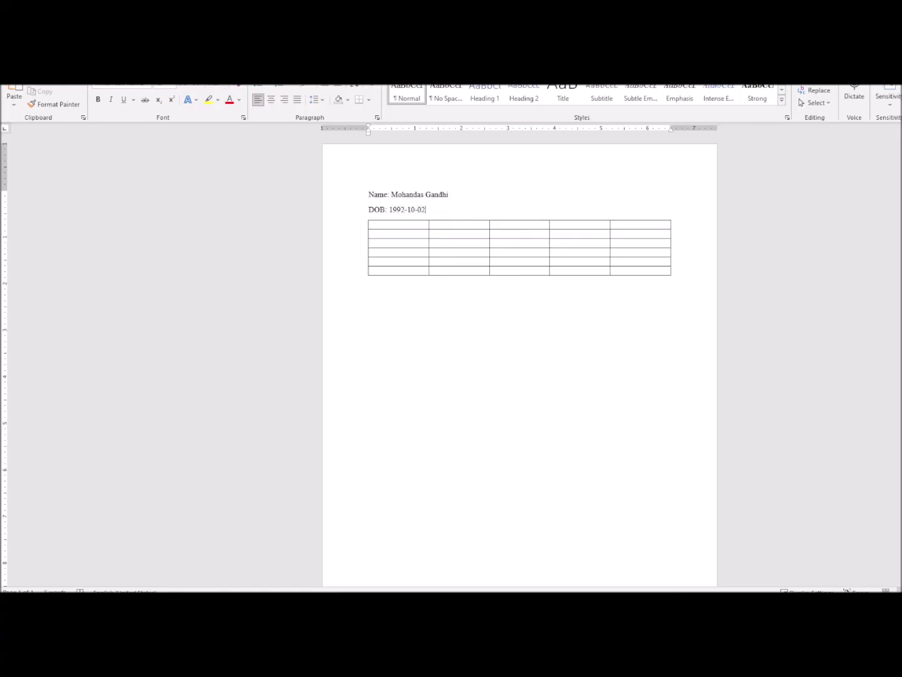
key(Return)
Step: Add the line 'Form: imm5406e form (Primary Applicant form) - section Children'
text(Form)
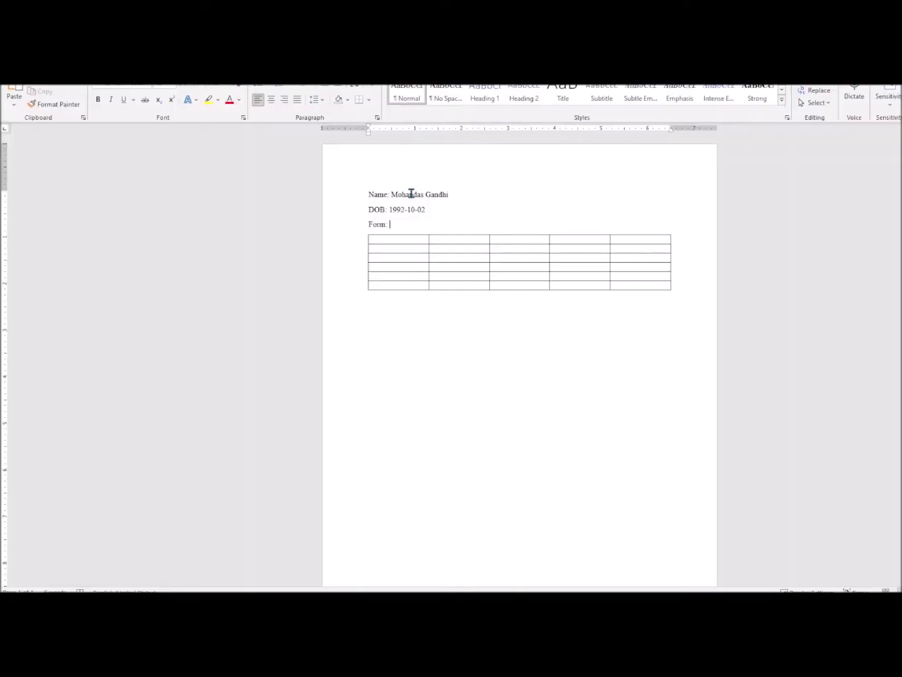
text(: im)
text(6e form (Primary Applicant )
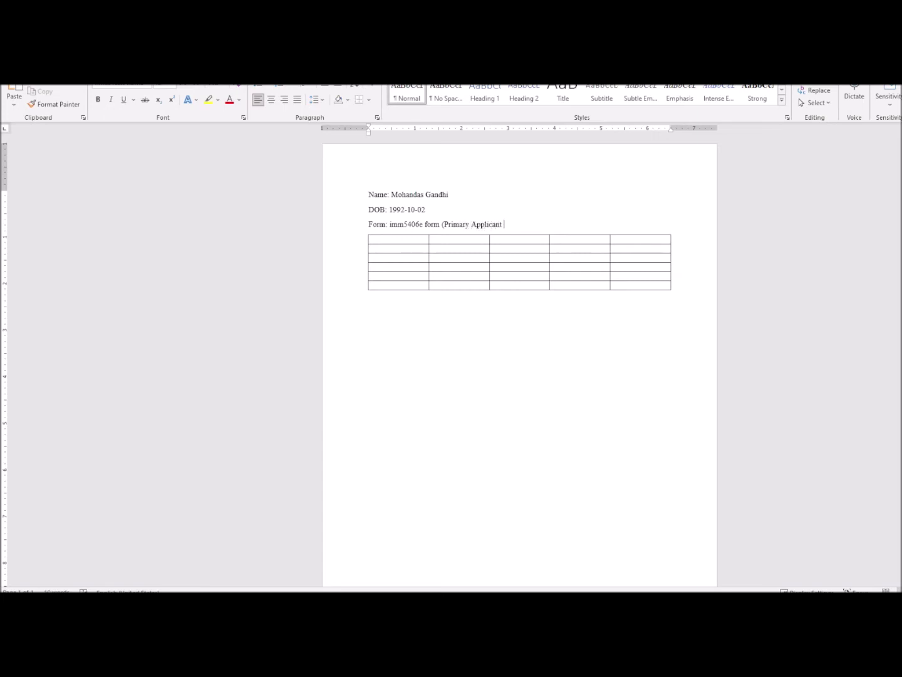
text(form)
key(ctrl+s)
click(702, 236)
text(- s)
text(ection Child)
text(ren)
click(63, 72)
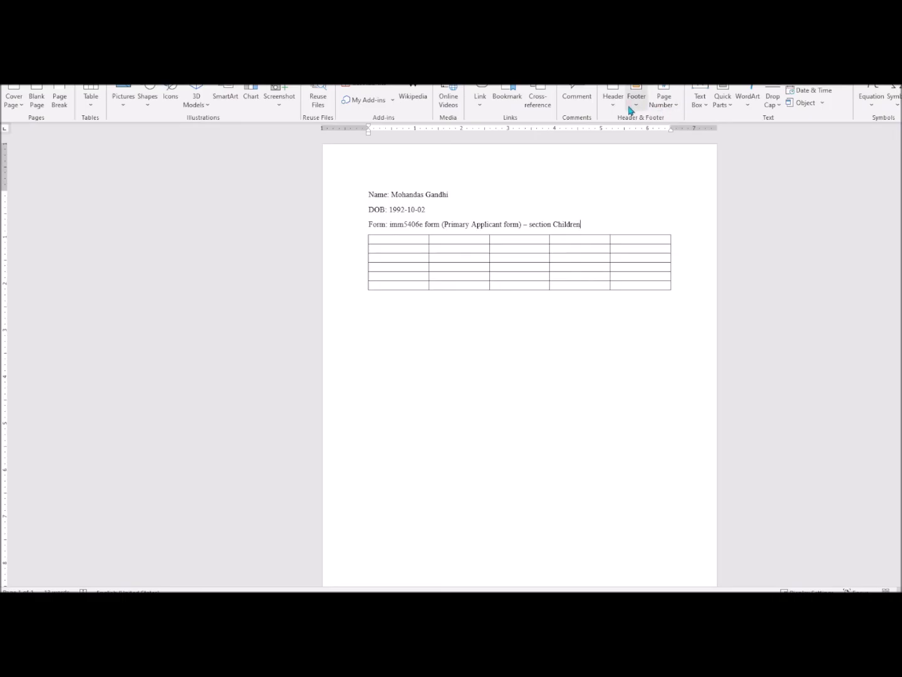
Step: Insert a Blank page header and right-align its placeholder
click(613, 110)
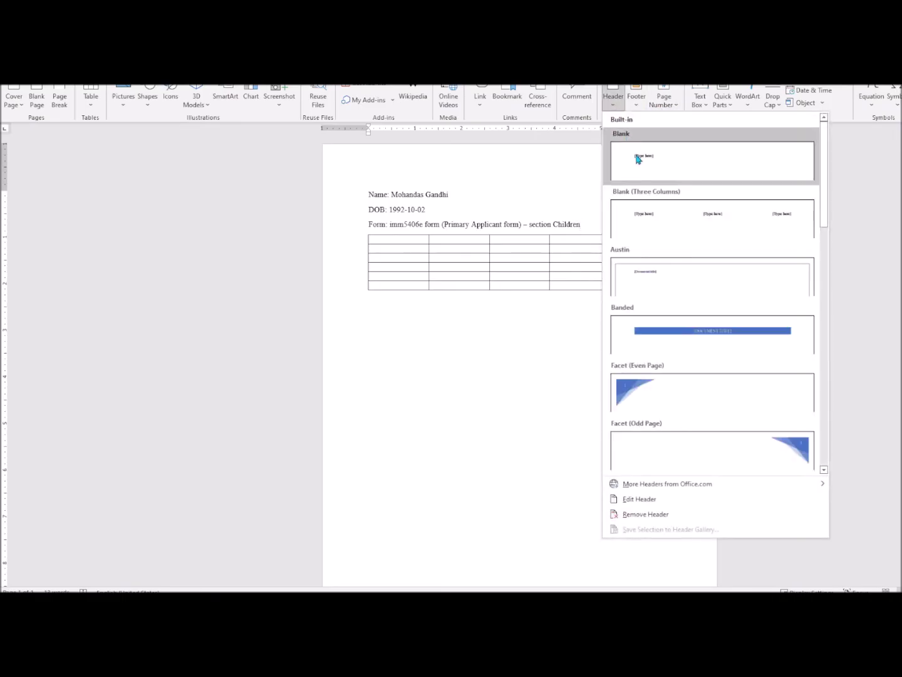
click(649, 165)
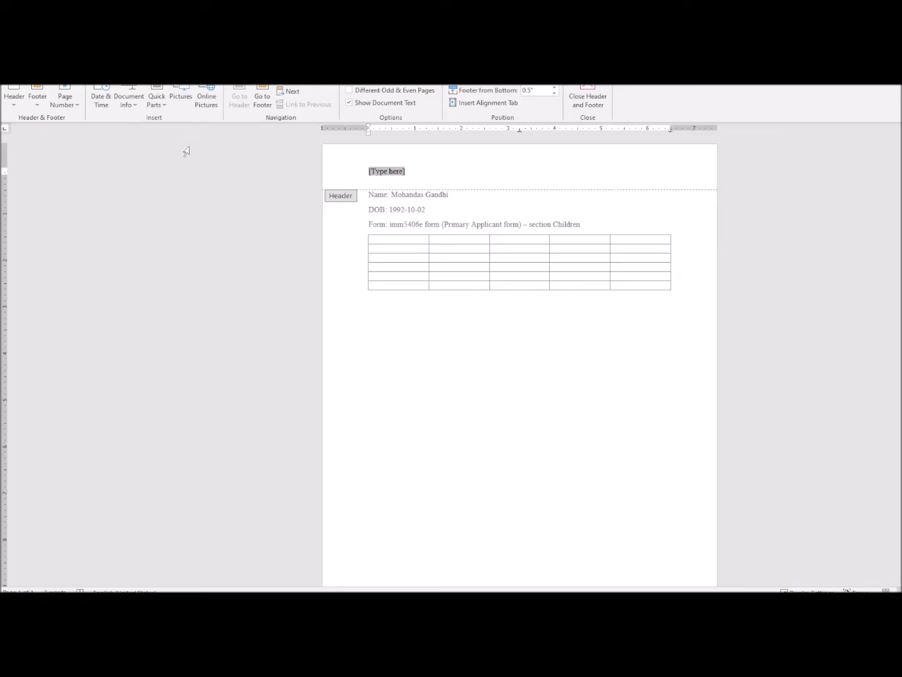
key(ctrl+r)
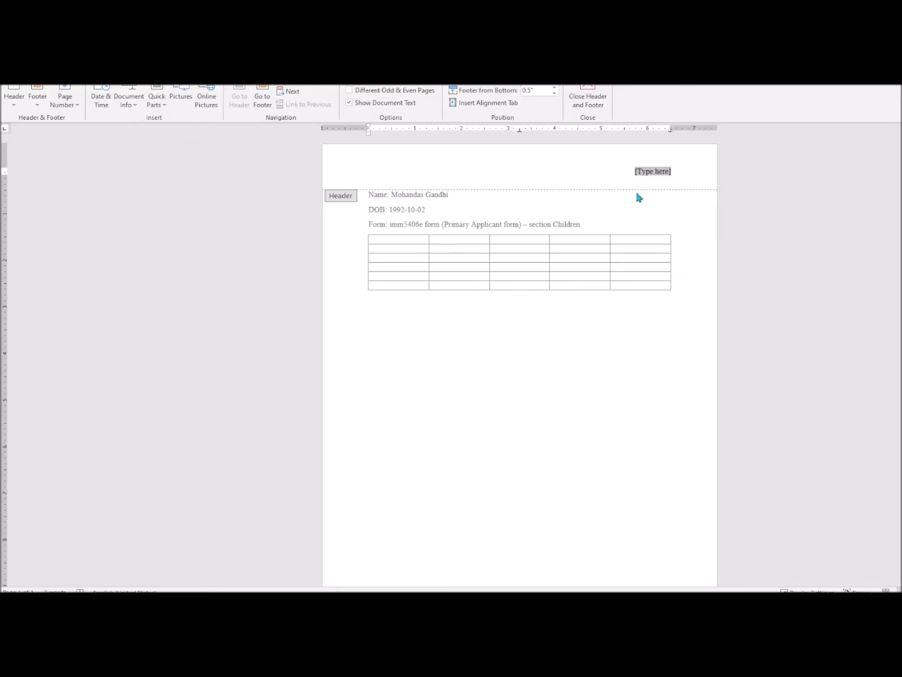
Step: Dismiss the Save prompt and return to the PDF form's first child name field
key(ctrl+s)
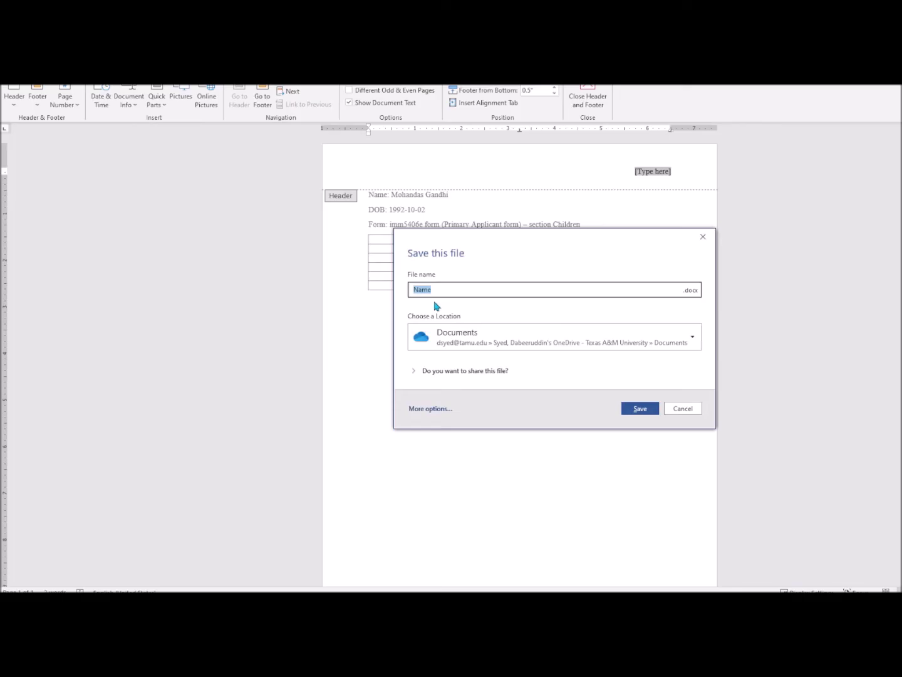
click(690, 410)
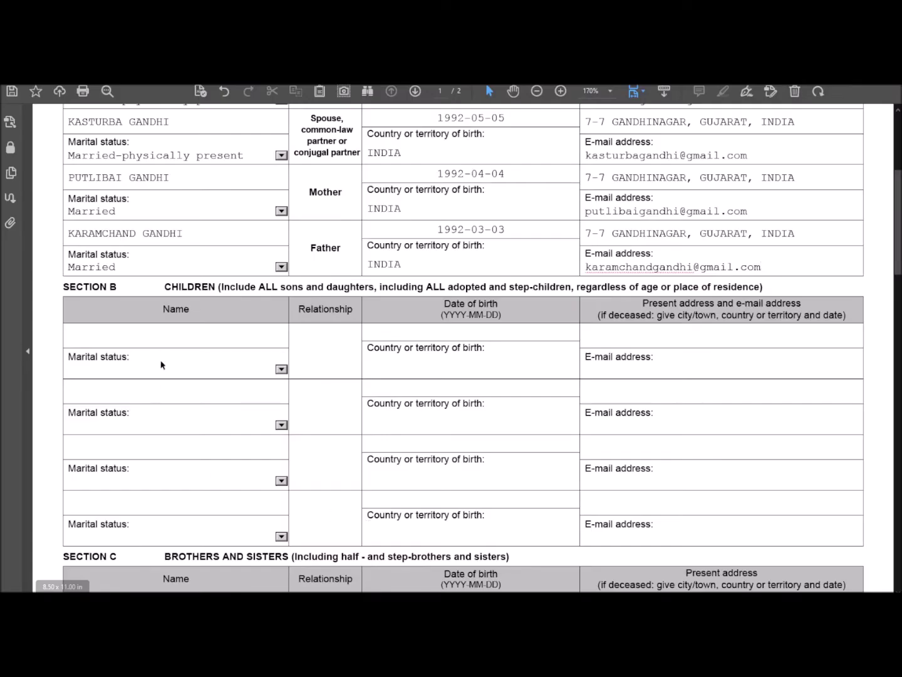
click(158, 337)
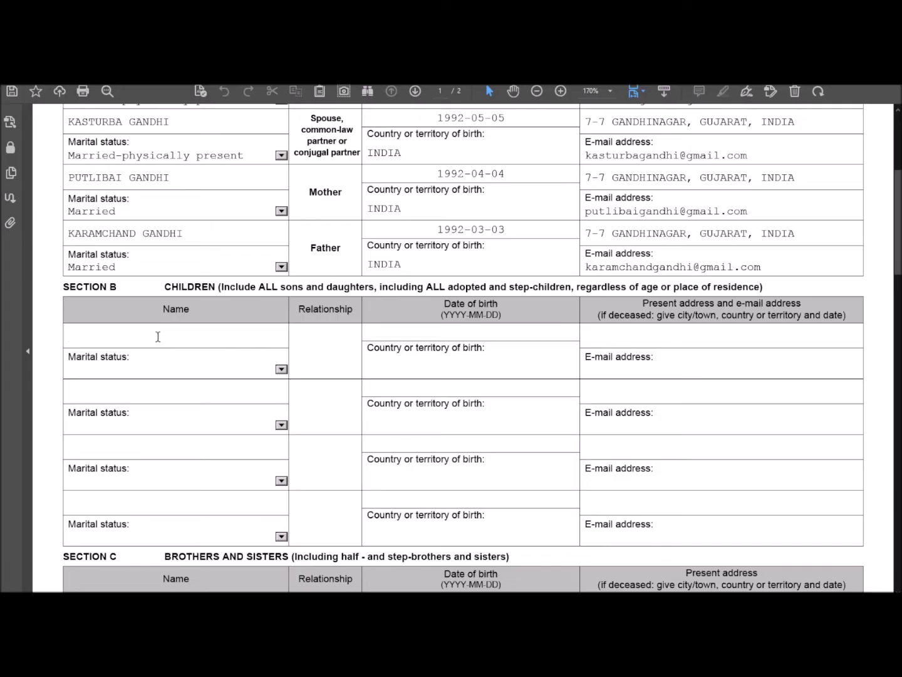
Step: Enter the son's full name, relationship SON and marital status Single in Section B
text(HARILAL GANDHI)
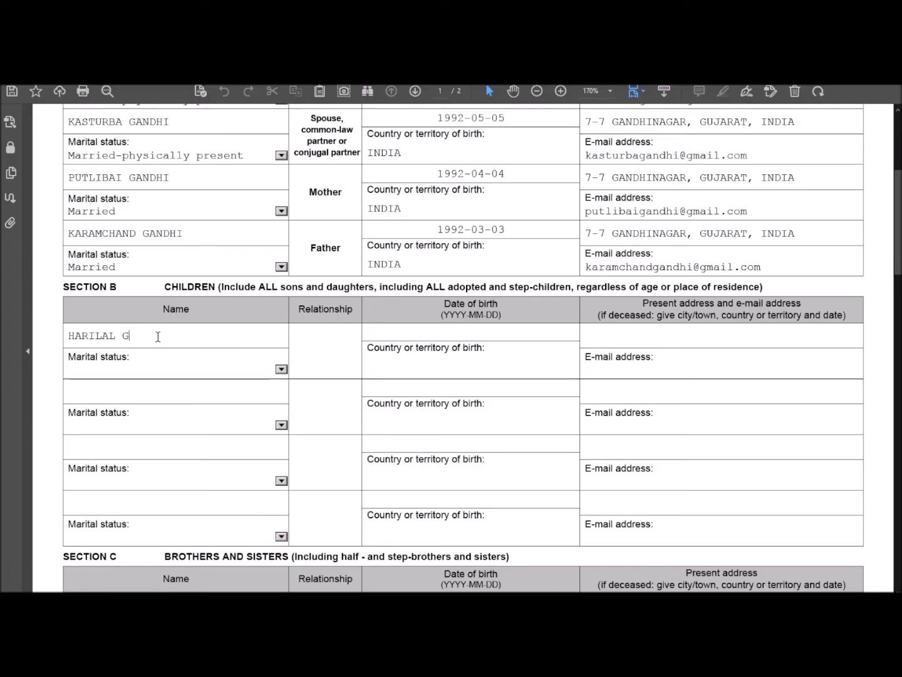
click(321, 351)
text(SON)
click(281, 369)
click(191, 464)
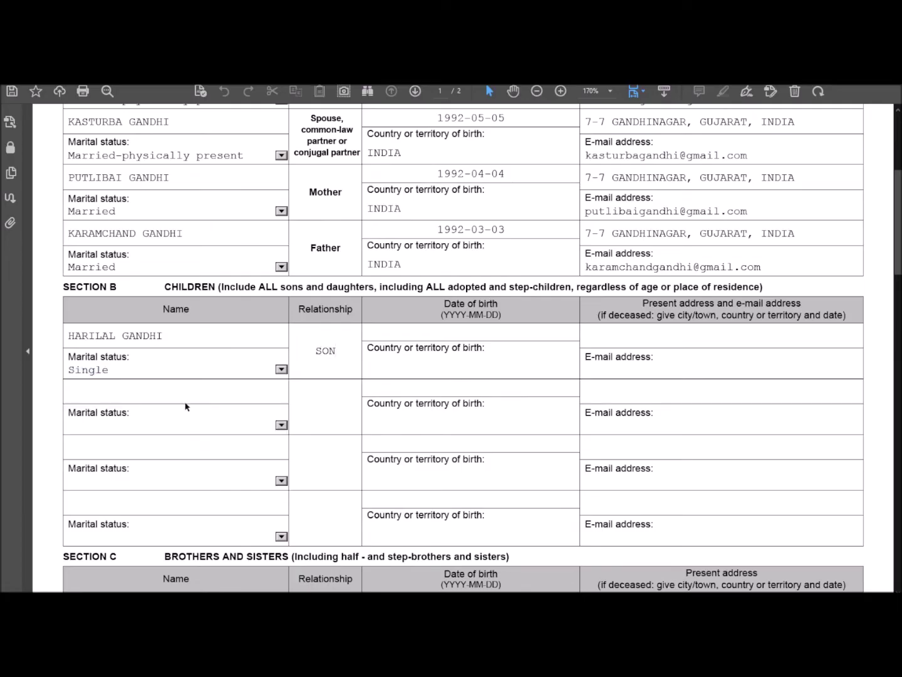
Step: Set the son's date of birth to 2022-01-01, correcting the mistyped 1992 year
click(432, 331)
text(1992-01-01)
key(Return)
click(455, 331)
key(ctrl+a)
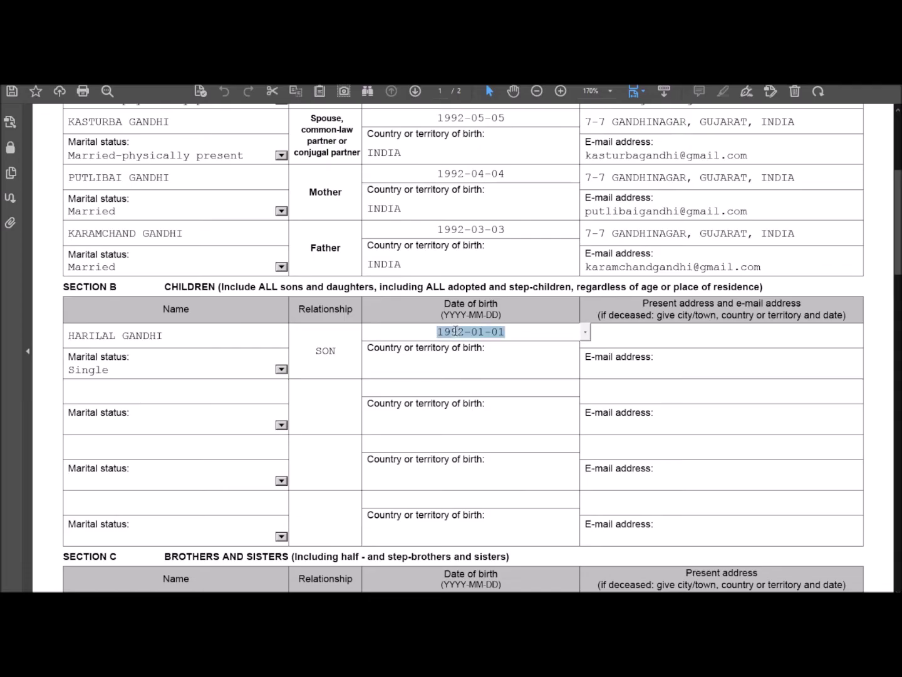
key(Left)
key(Right)
key(Delete)
key(Delete)
key(Delete)
key(BackSpace)
text(20)
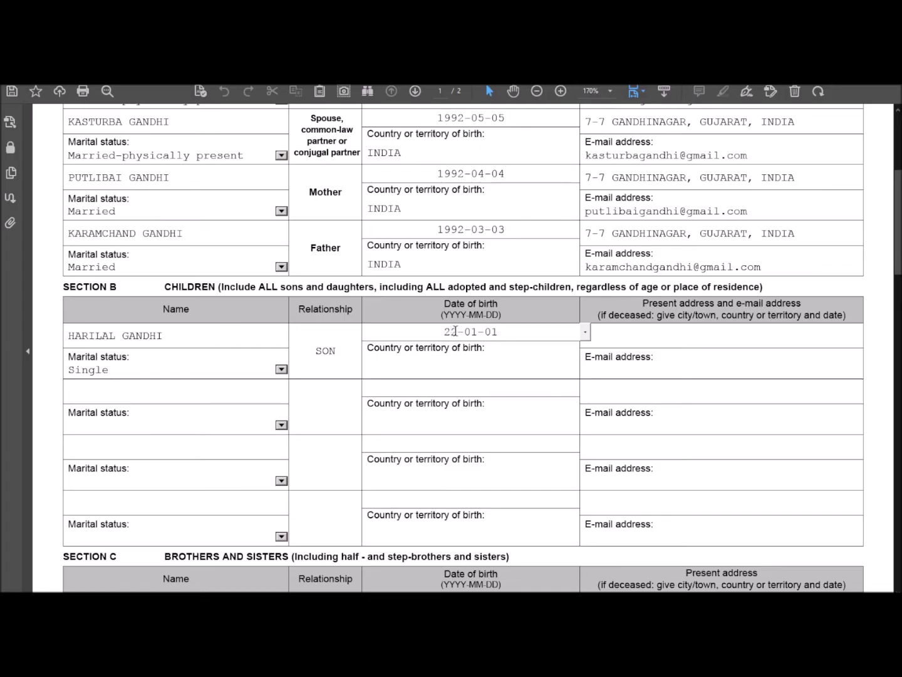
text(22)
Step: Enter INDIA as the son's birth country and reuse the father's address as his present address
click(470, 369)
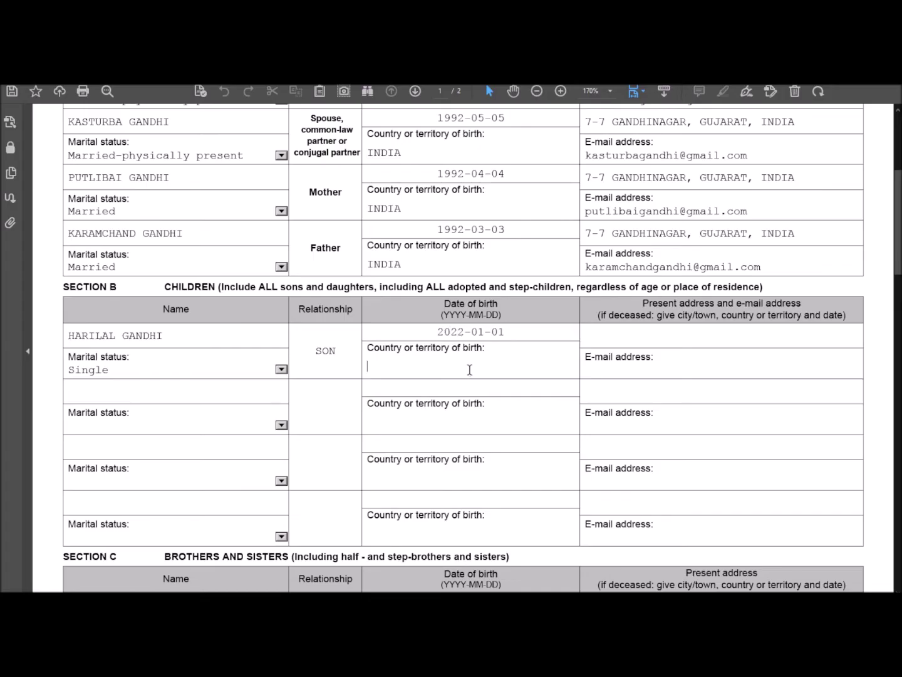
text(INDIA)
click(607, 342)
drag(801, 235, 584, 235)
key(ctrl+c)
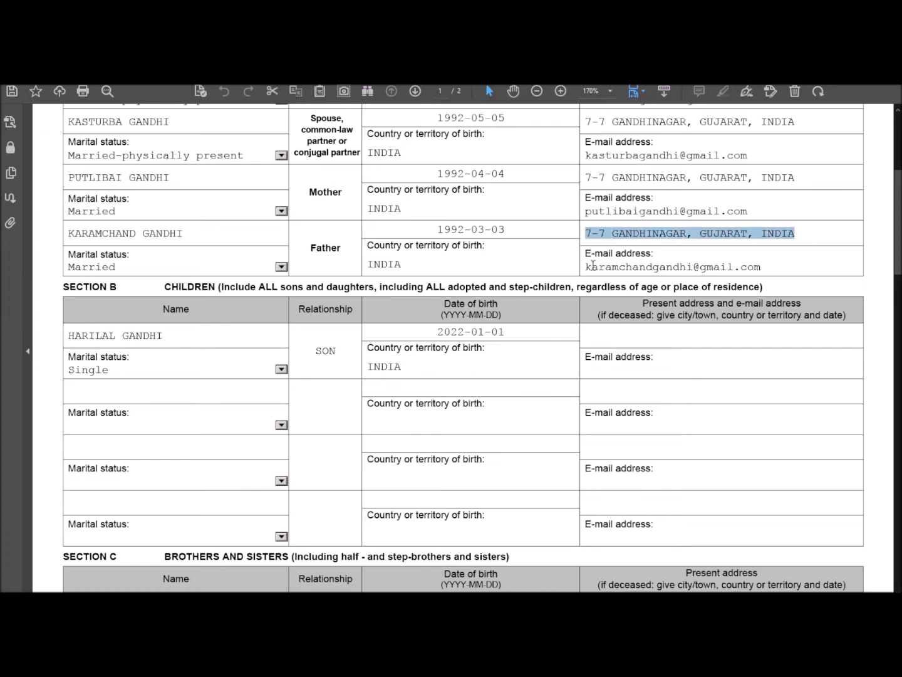
click(609, 342)
key(ctrl+v)
Step: Build the son's e-mail from his name prefix plus the father's e-mail domain
click(600, 373)
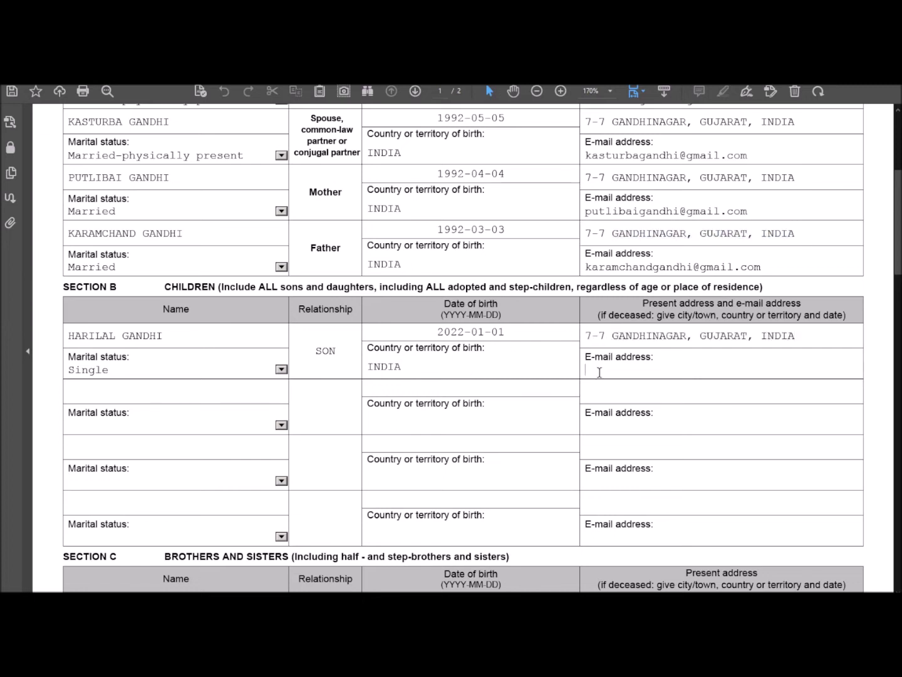
text(harilal)
drag(659, 267, 764, 266)
key(ctrl+c)
click(658, 370)
key(ctrl+v)
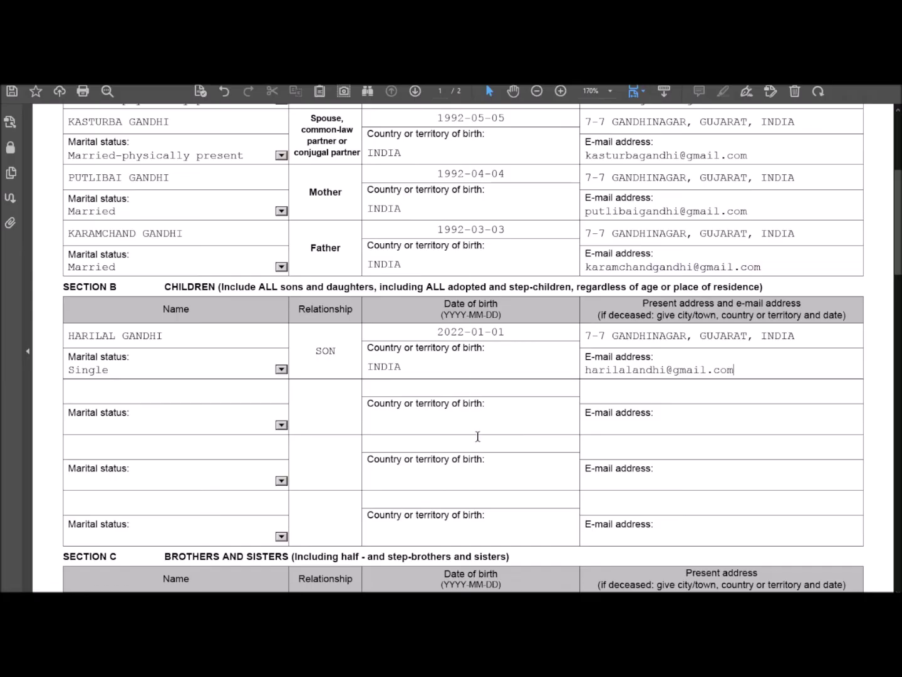
scroll(272, 375, down, 3)
scroll(272, 375, down, 1)
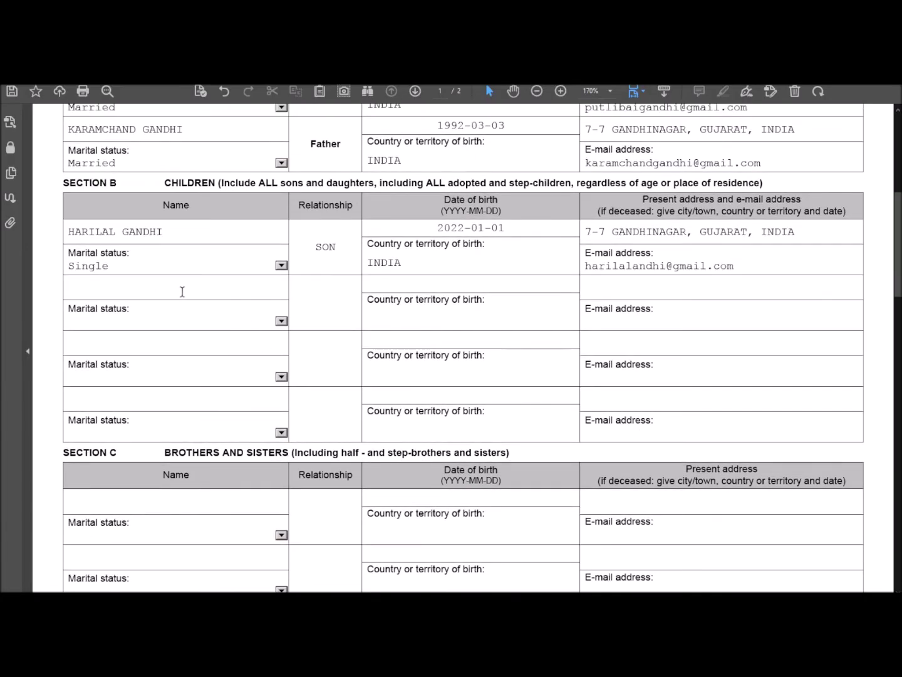
scroll(404, 396, down, 4)
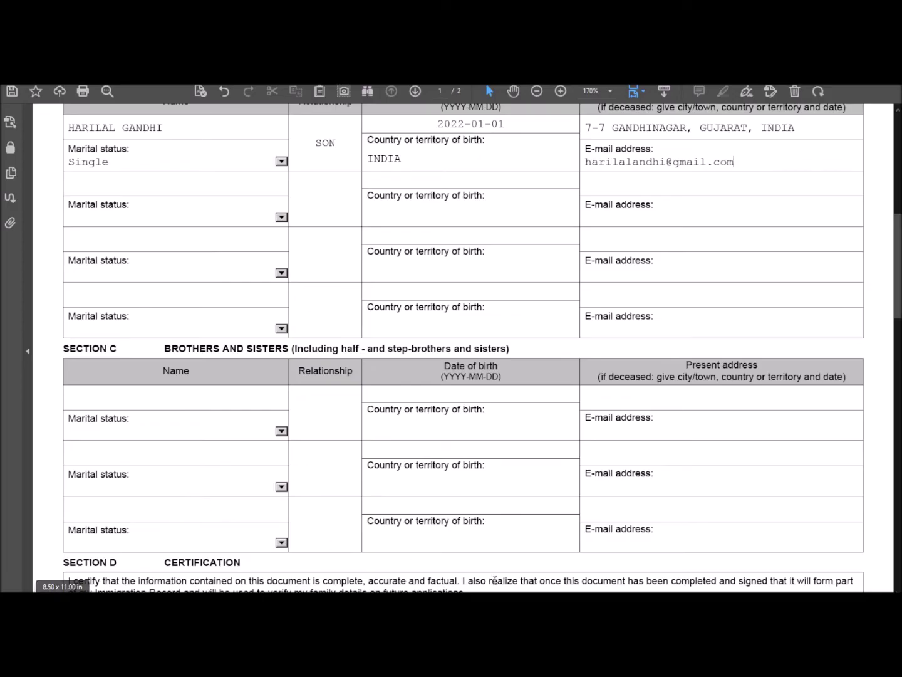
Step: In Word, leave header editing and select the document body, undoing a misplaced blank page
click(533, 576)
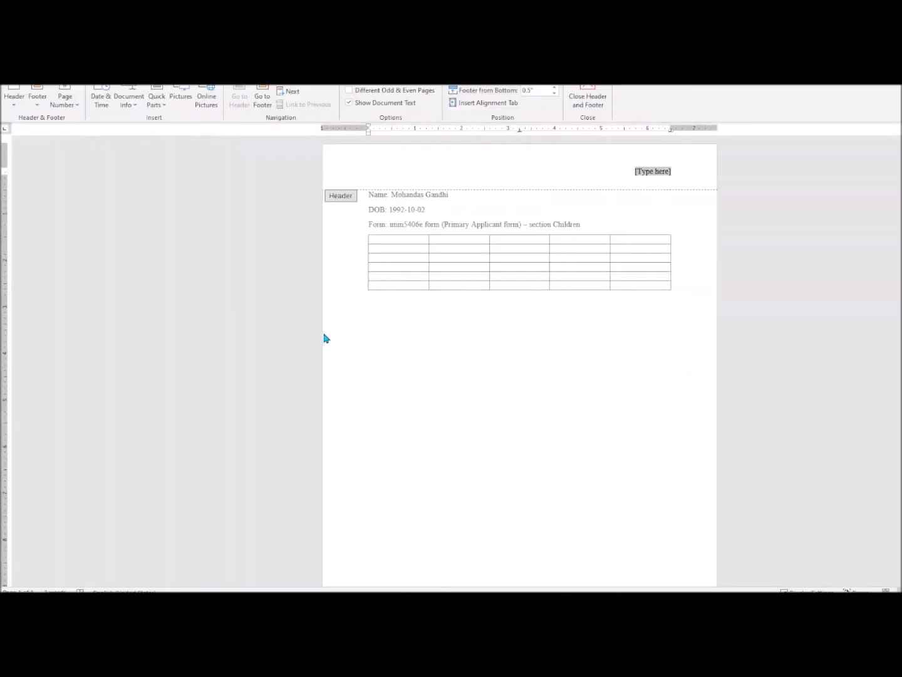
double_click(491, 382)
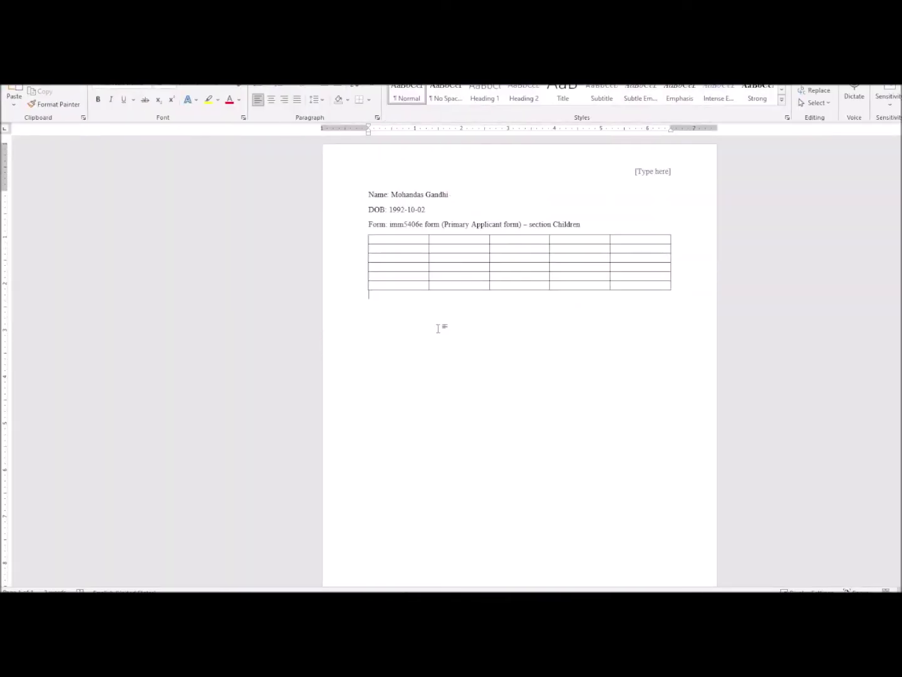
key(ctrl+a)
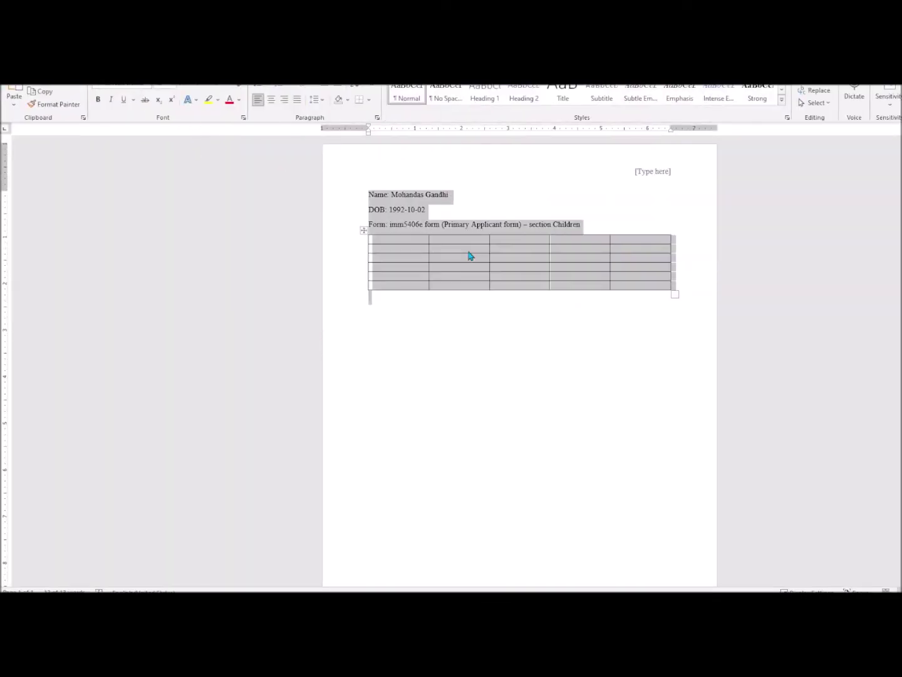
click(59, 81)
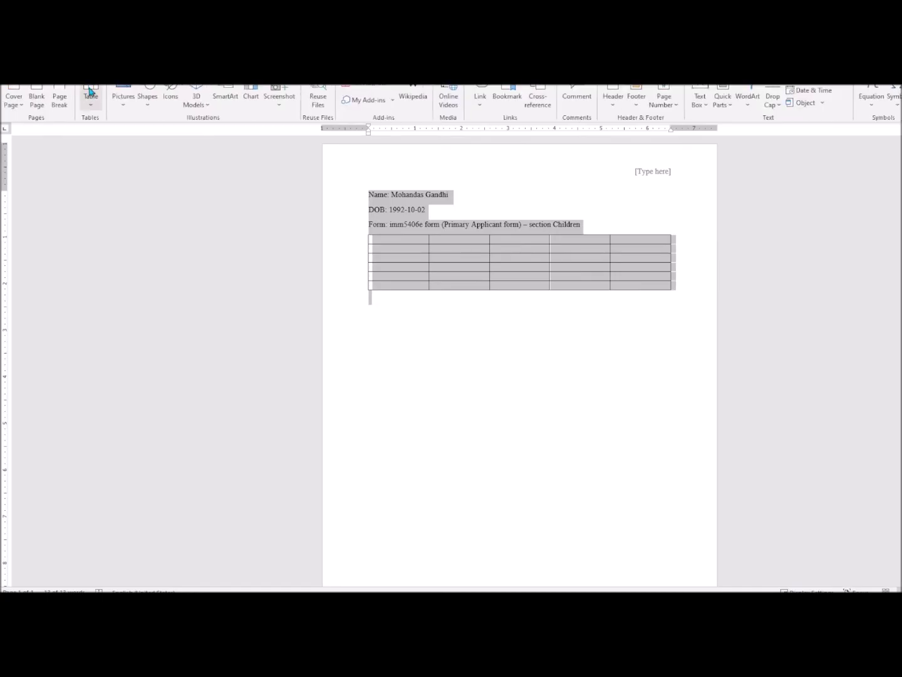
click(37, 98)
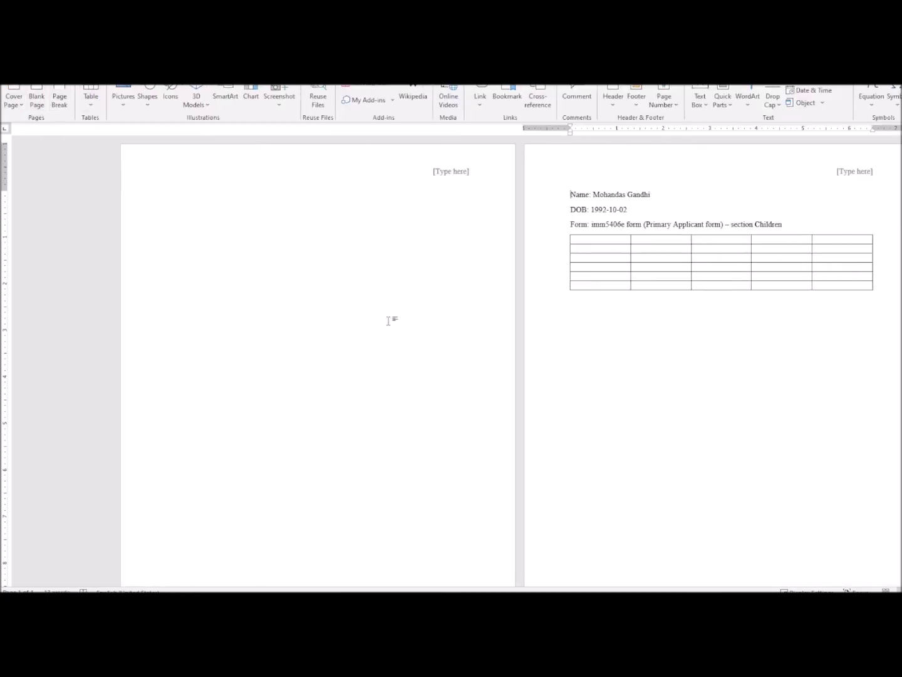
key(ctrl+z)
Step: Add a blank page after the table, paste the details and table onto it, and select 'Children'
click(474, 327)
key(Return)
key(Return)
key(Return)
click(37, 99)
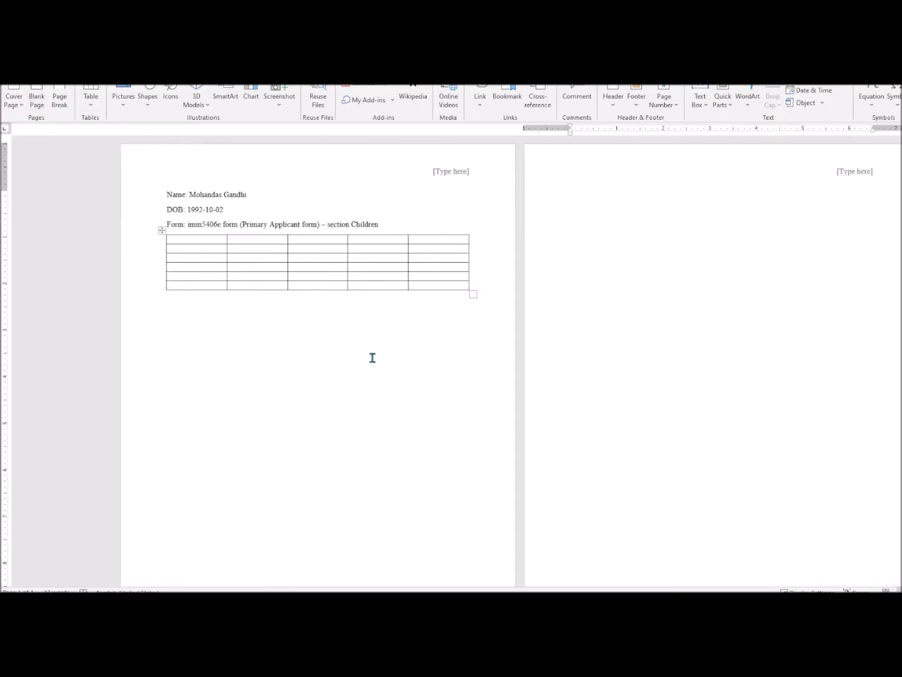
key(ctrl+v)
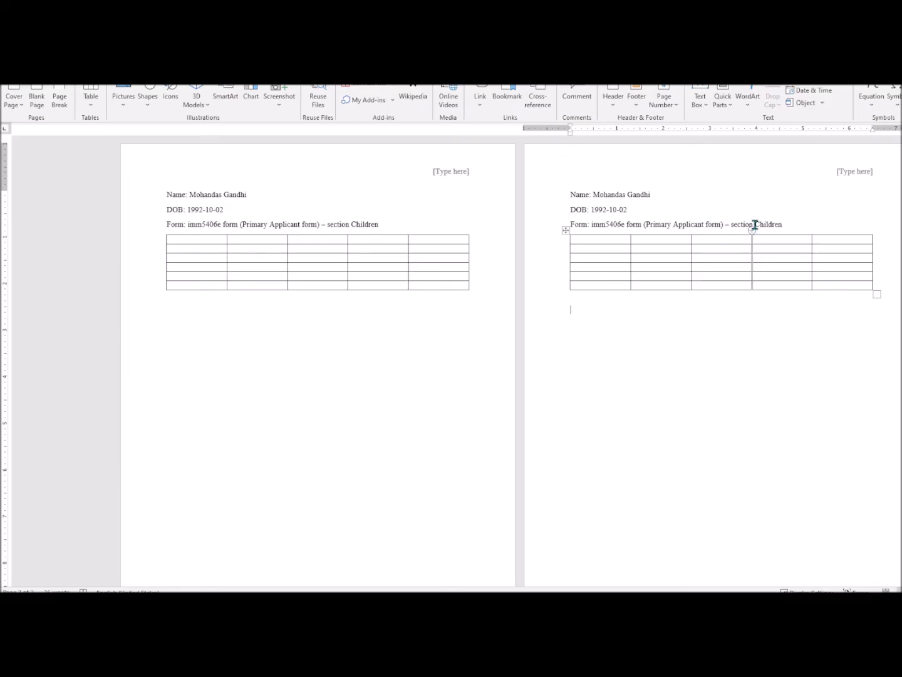
drag(792, 223, 795, 225)
Step: Change page 2's form line to 'section 3 – brothers and sisters (additional fields' and dismiss the save prompt
text(3)
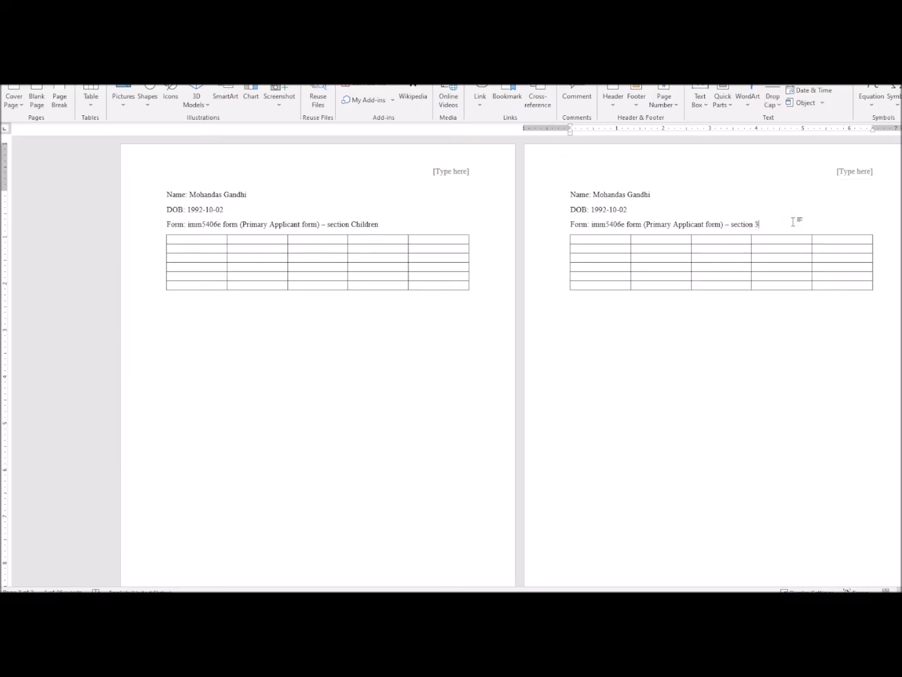
text( - brothe)
text(rs and si)
text(iters (additiona)
text( f)
text( fiel)
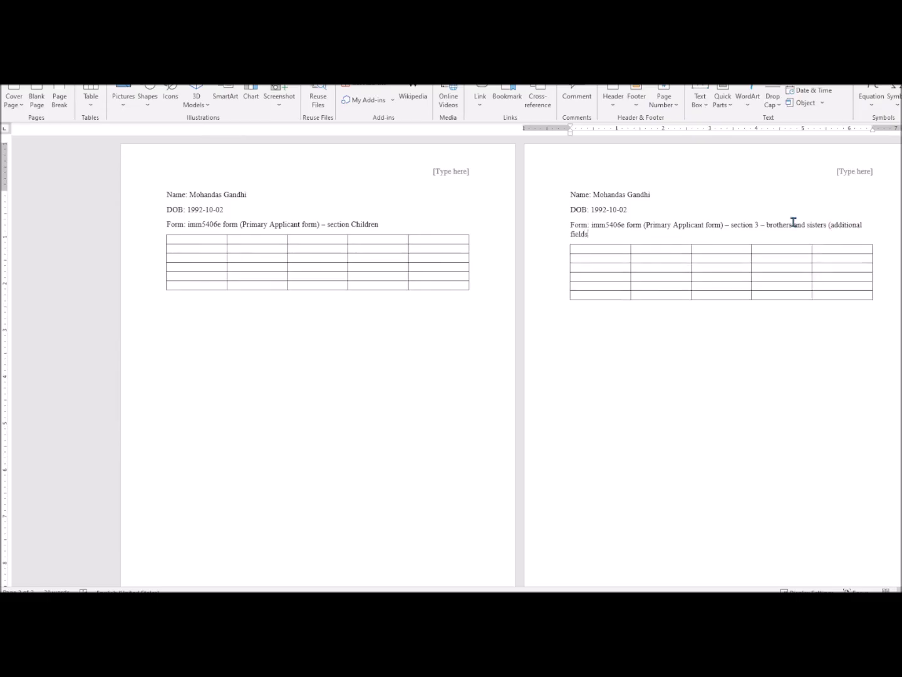
key(ctrl+s)
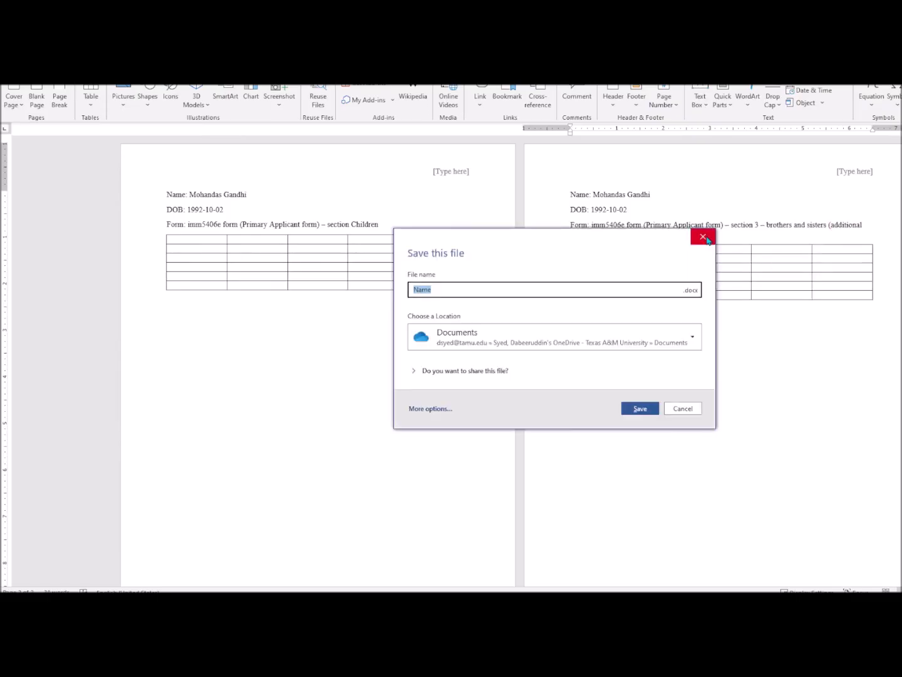
click(702, 237)
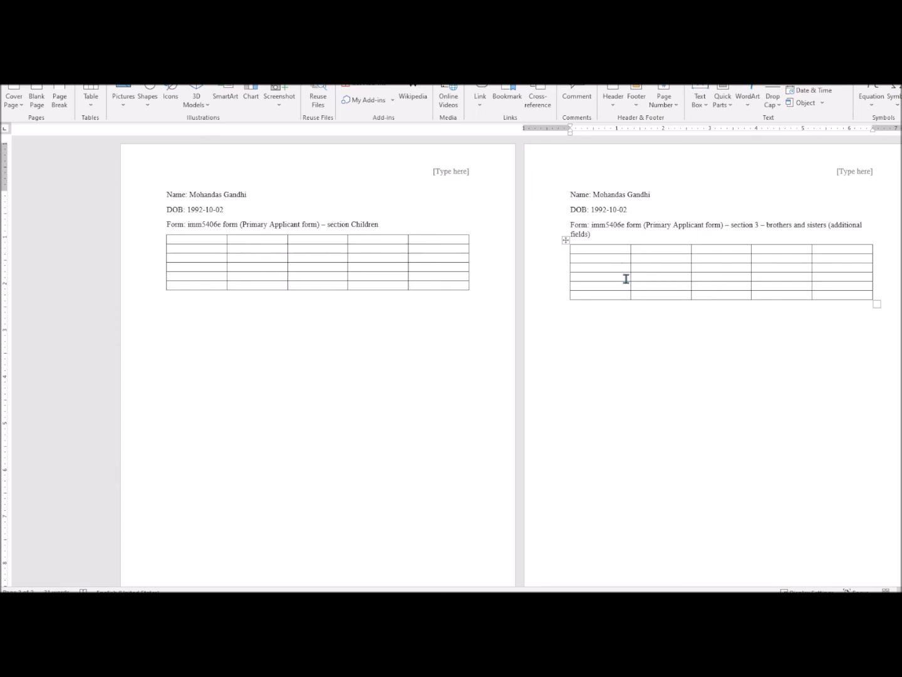
drag(604, 251, 599, 298)
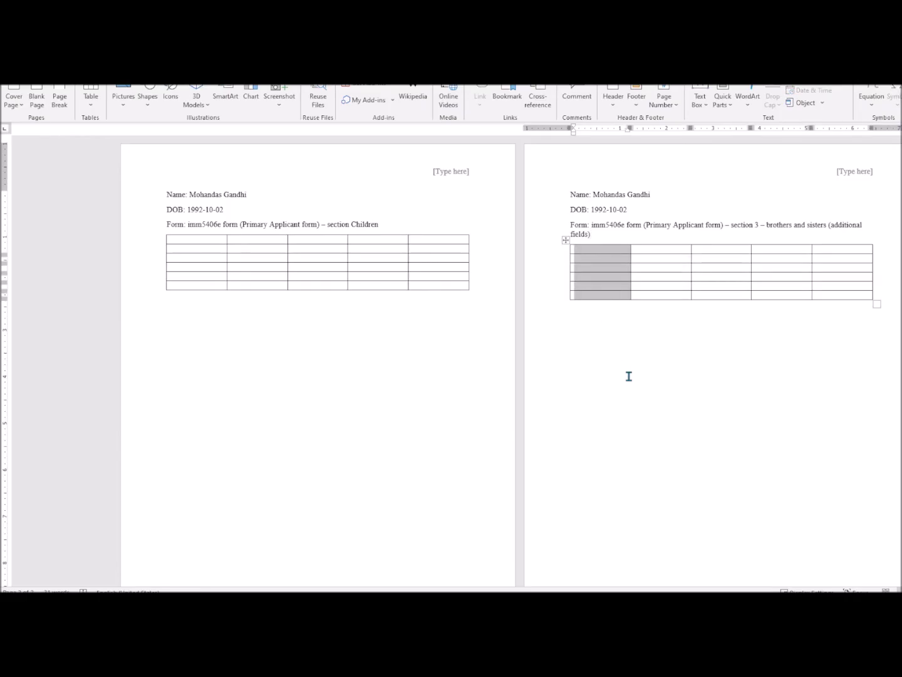
key(alt+Tab)
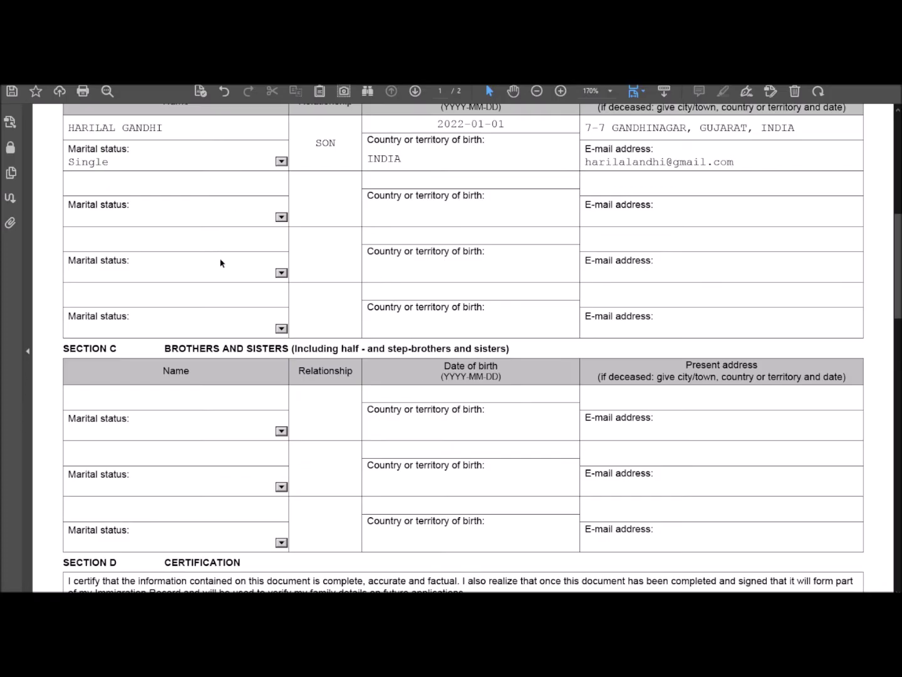
key(alt+Tab)
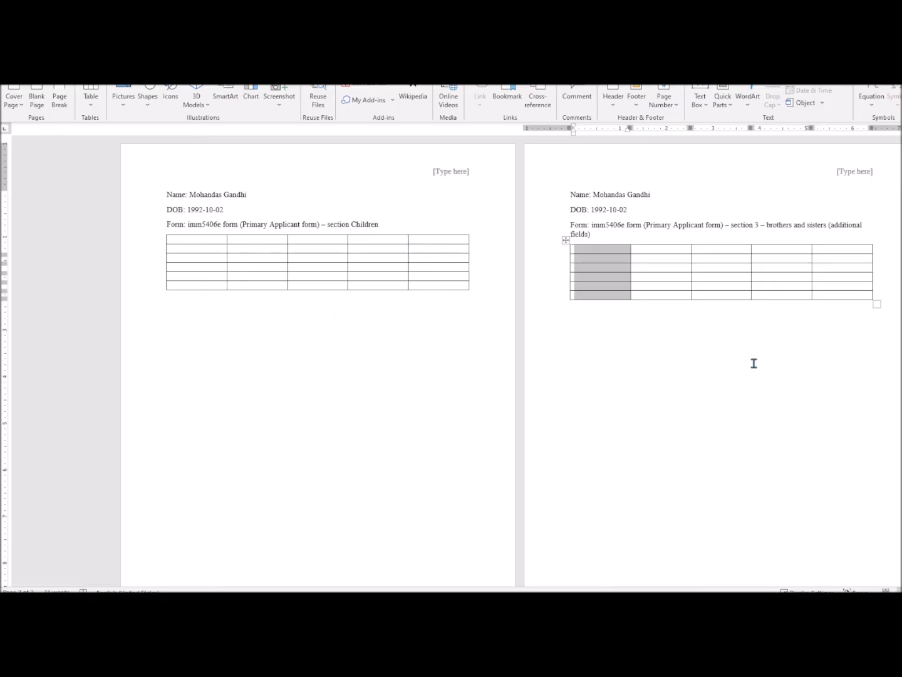
key(alt+Tab)
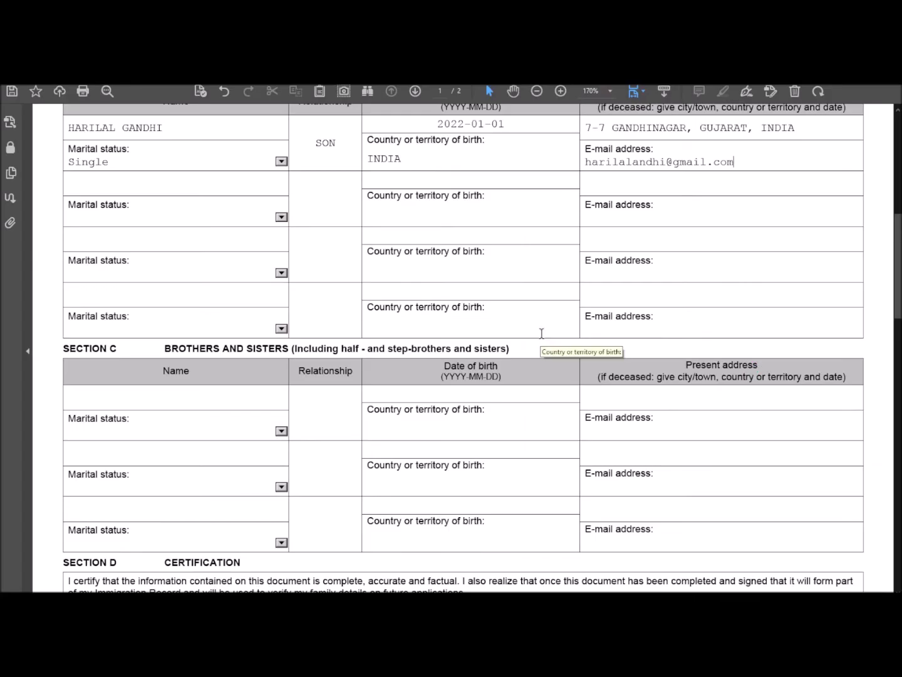
scroll(541, 333, down, 1)
key(alt+Tab)
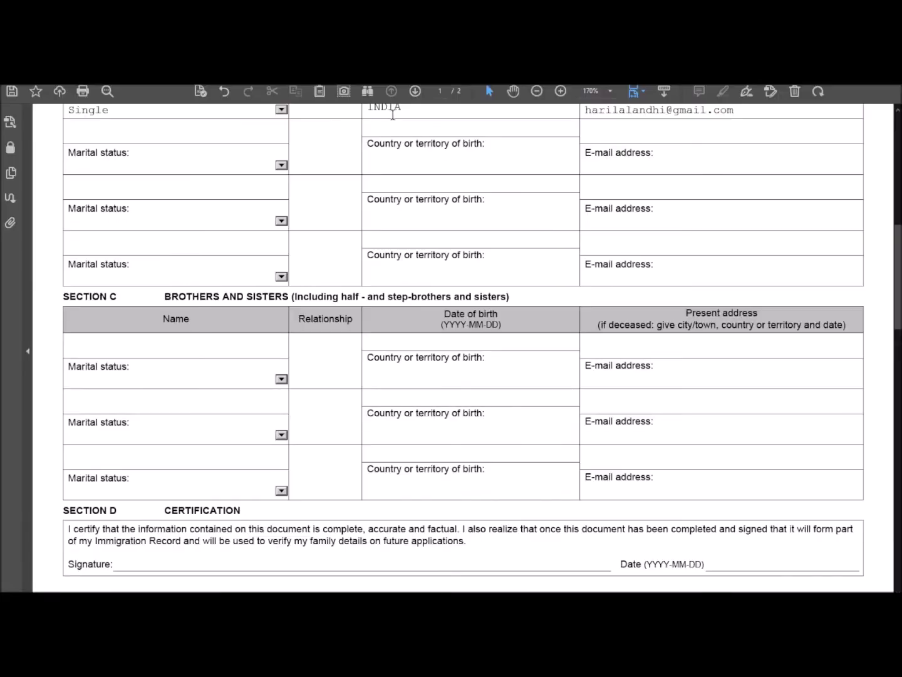
Step: Review the PDF form from the top, highlighting the Mother, CHILDREN and BROTHERS AND SISTERS headings
key(alt+Tab)
scroll(476, 118, up, 10)
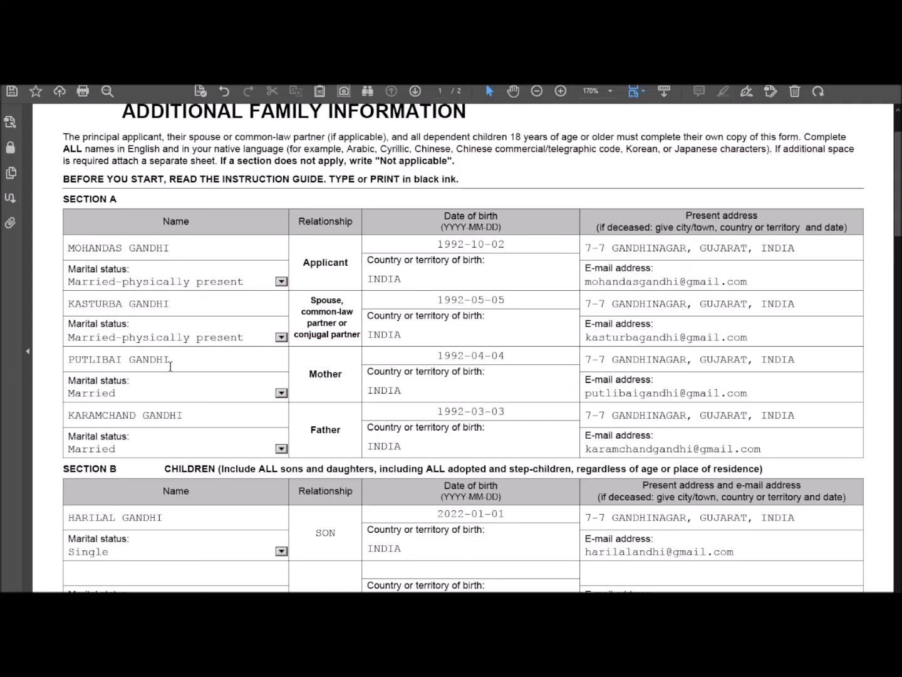
double_click(315, 374)
click(319, 437)
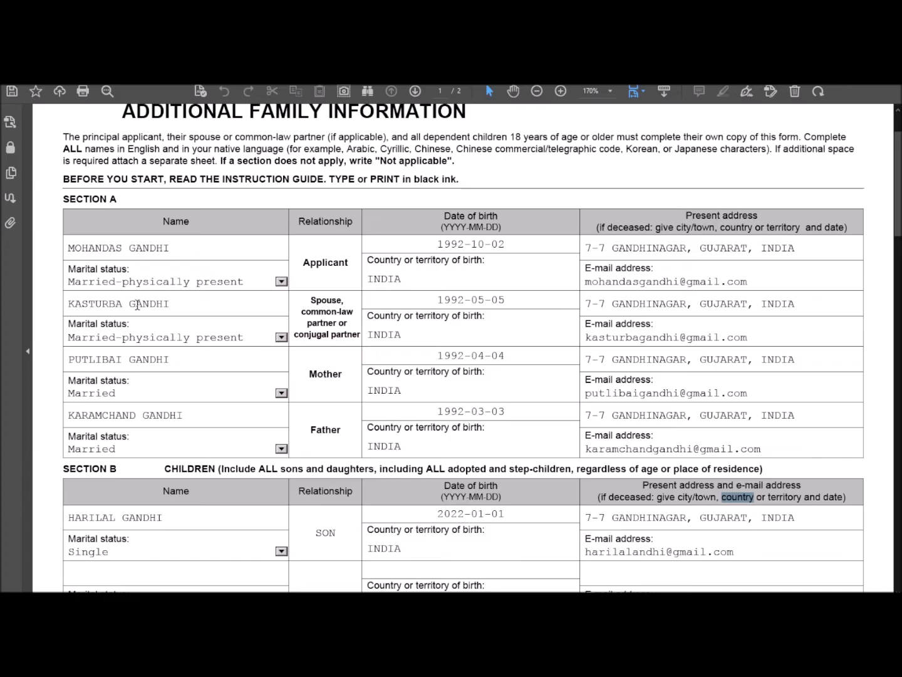
scroll(138, 316, down, 3)
double_click(183, 363)
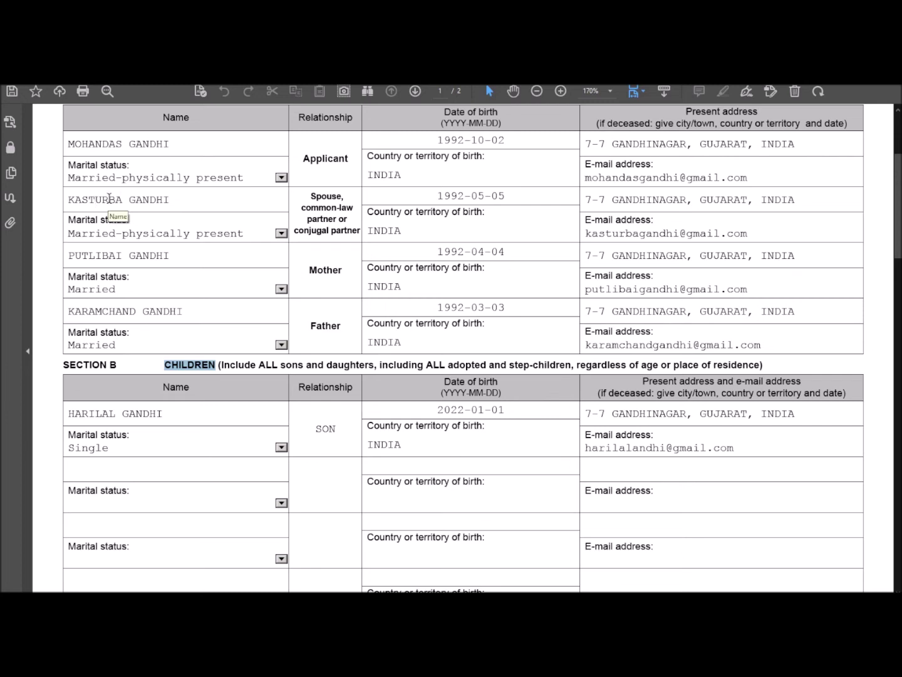
scroll(109, 198, down, 5)
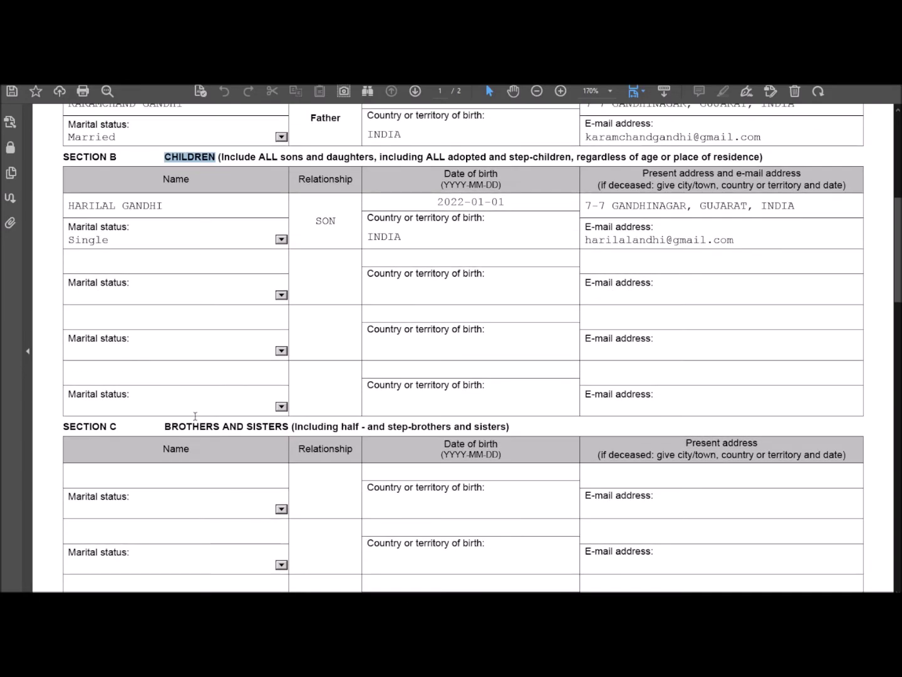
drag(189, 427, 267, 425)
scroll(270, 429, down, 3)
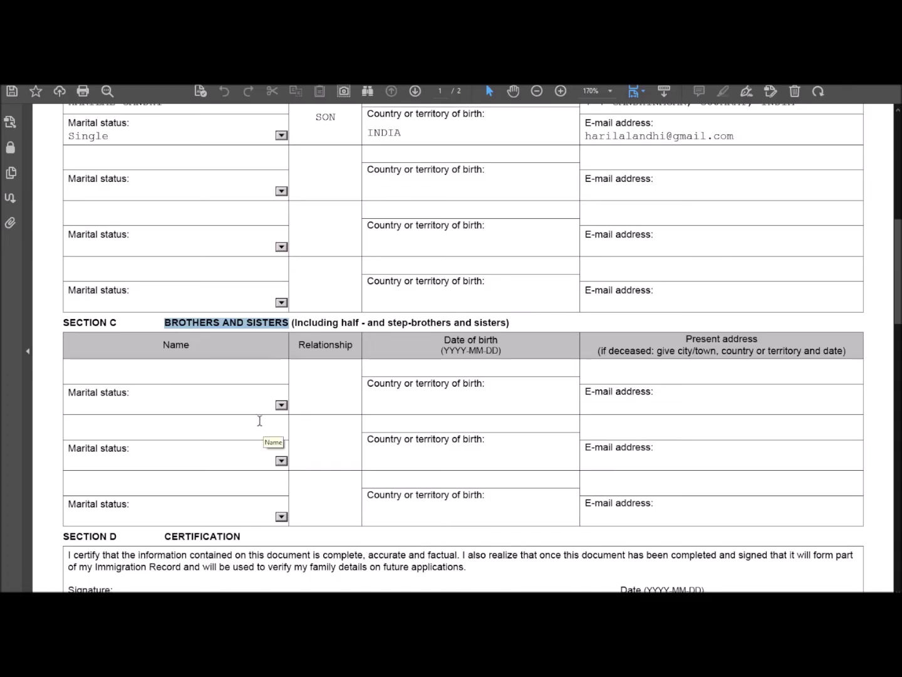
Step: Enter the three siblings' full names in Section C's Name fields
click(131, 372)
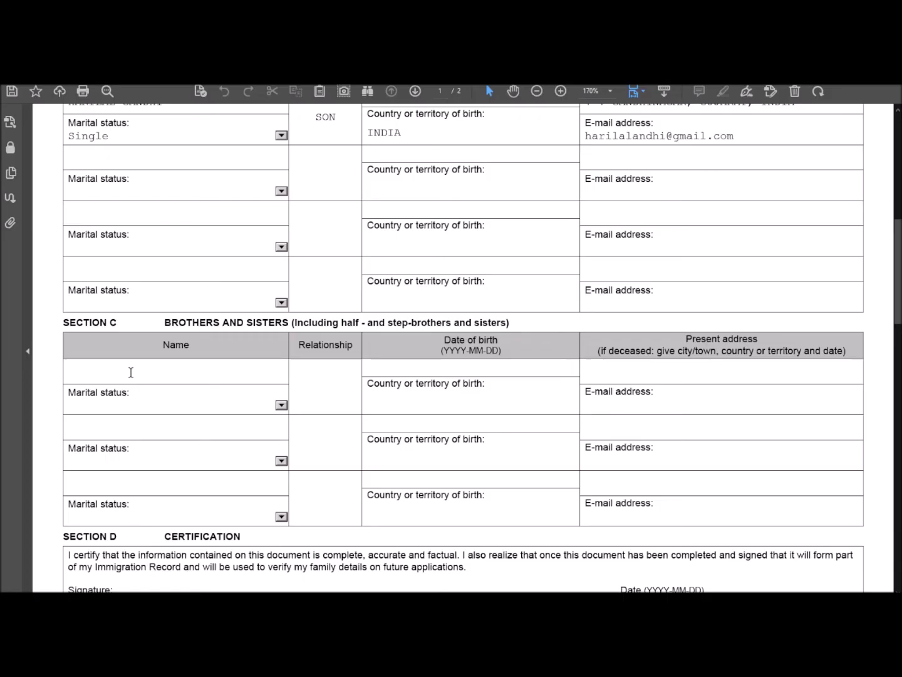
text(LAXMIDAS GANDHI)
drag(121, 372, 197, 373)
click(98, 424)
text(GOK)
key(BackSpace)
key(BackSpace)
key(BackSpace)
text(RALIYAT)
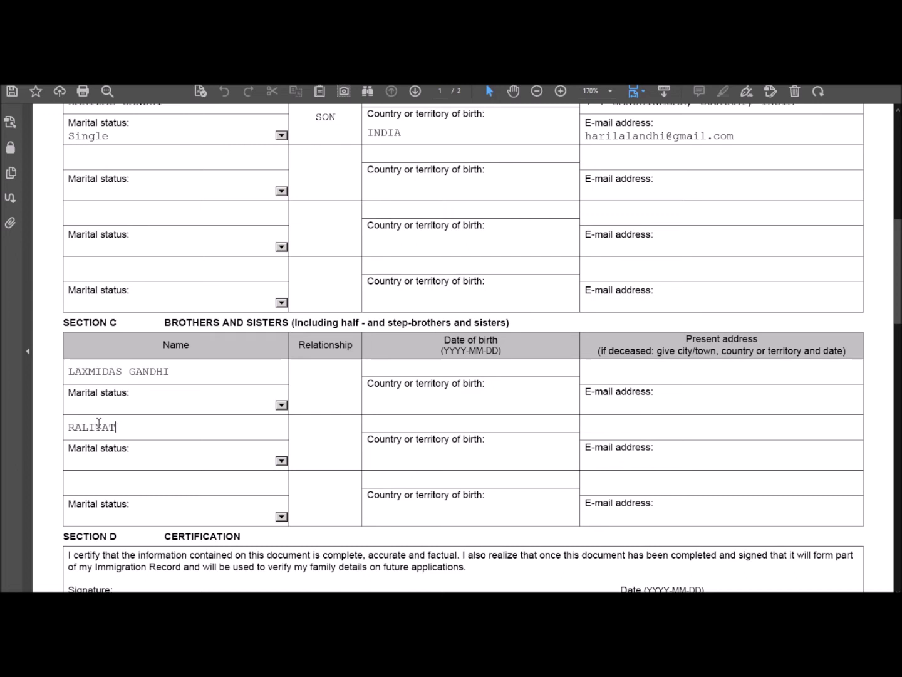
text(BEN  GANDHI)
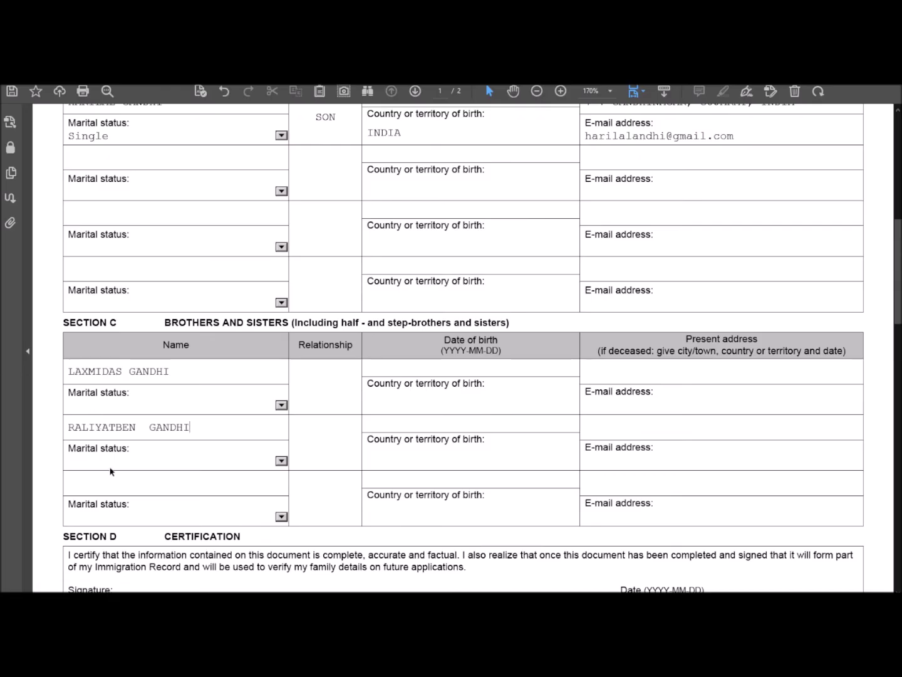
click(103, 483)
text(KARSANDAS GANDHI)
Step: Set the siblings' relationships to BROTHER, SISTER and BROTHER
click(339, 388)
text(BROTHER)
click(319, 437)
text(SISTER)
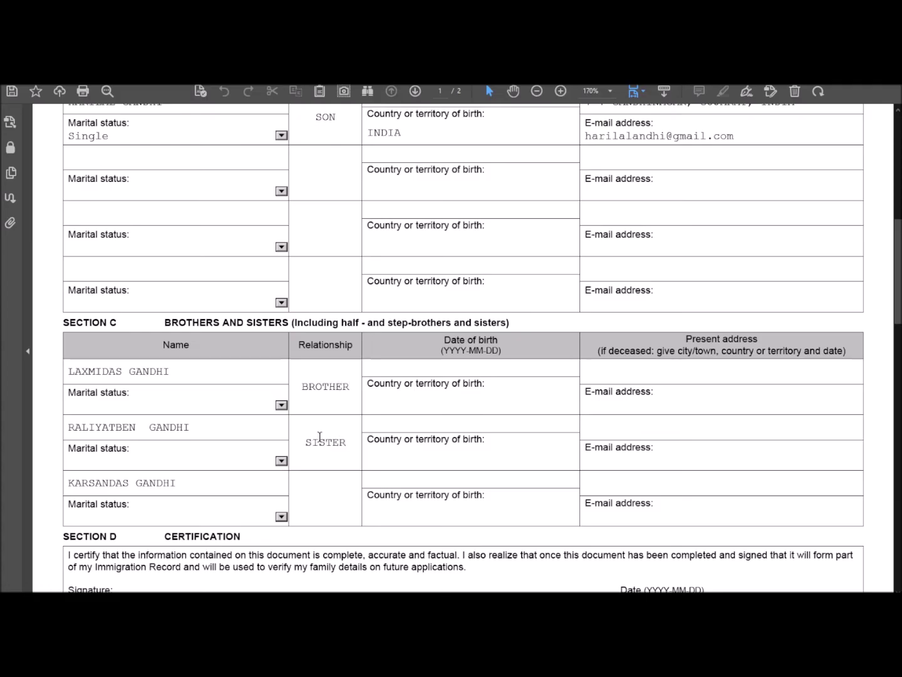
click(314, 498)
text(BROTHER)
Step: Choose Single as the marital status for each of the three Section C siblings
click(281, 404)
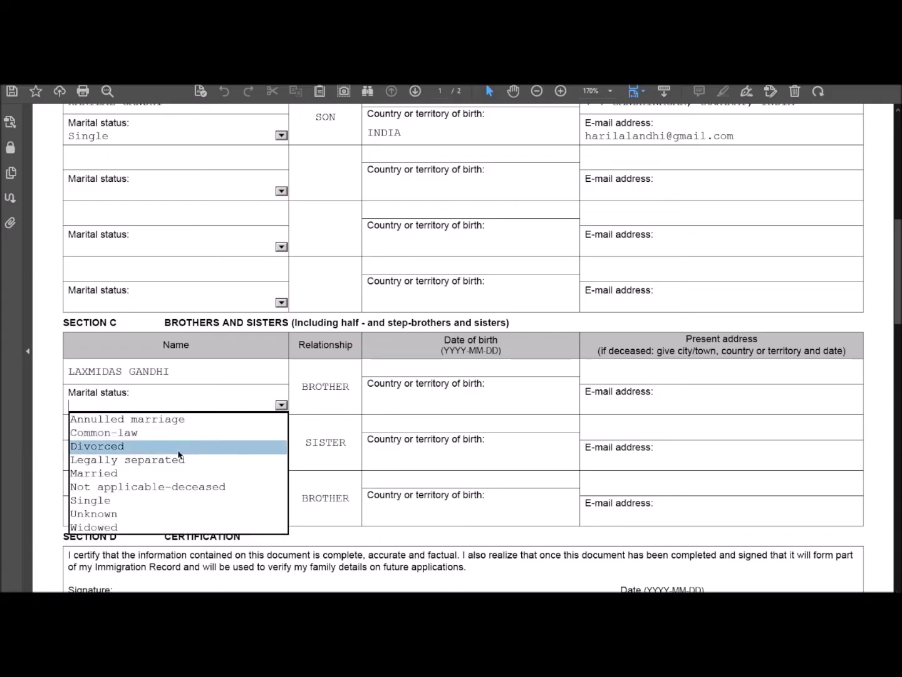
click(150, 499)
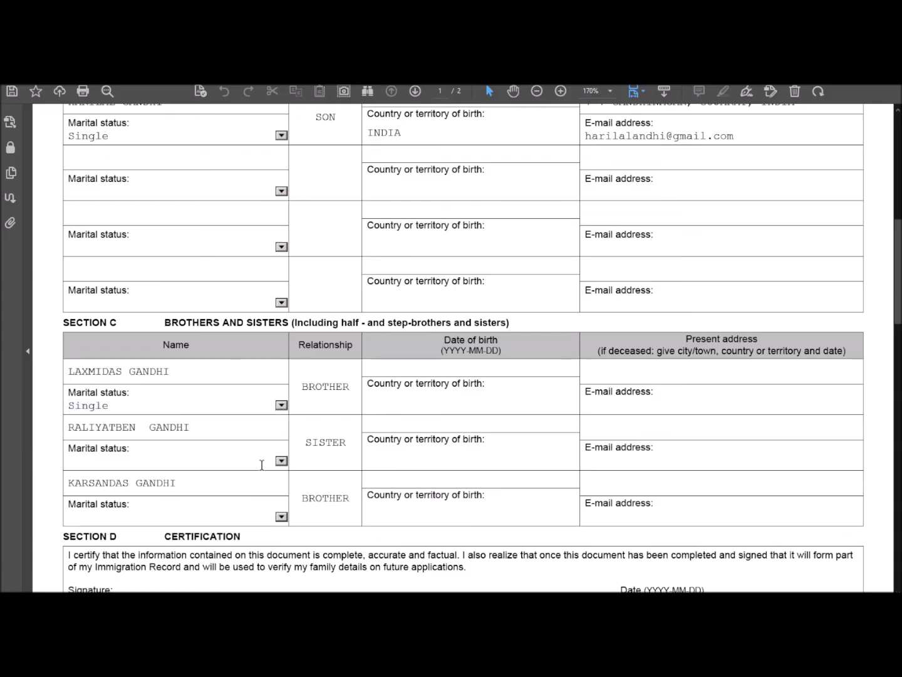
click(281, 461)
click(195, 552)
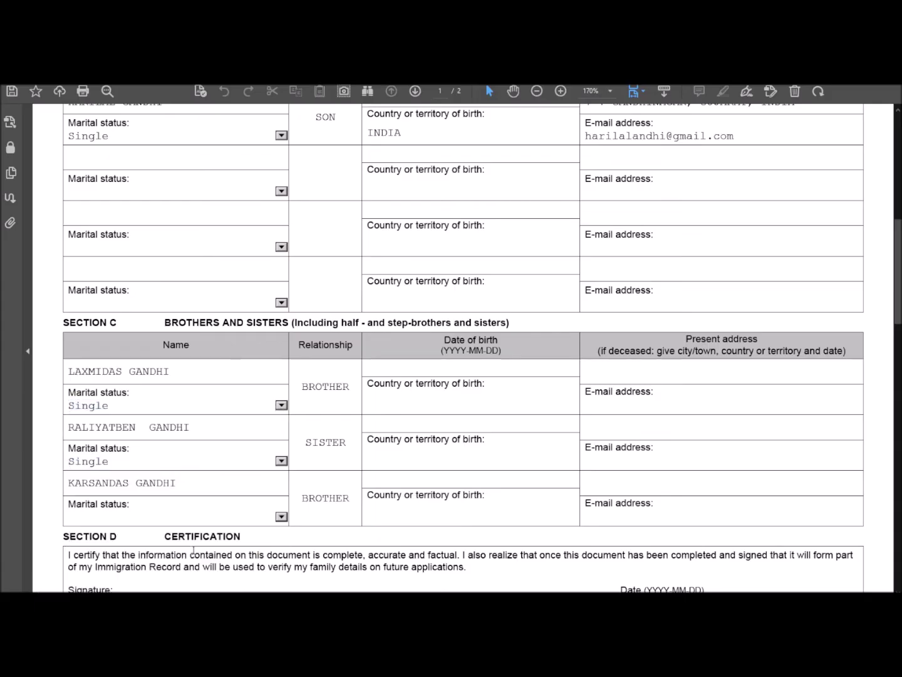
click(281, 517)
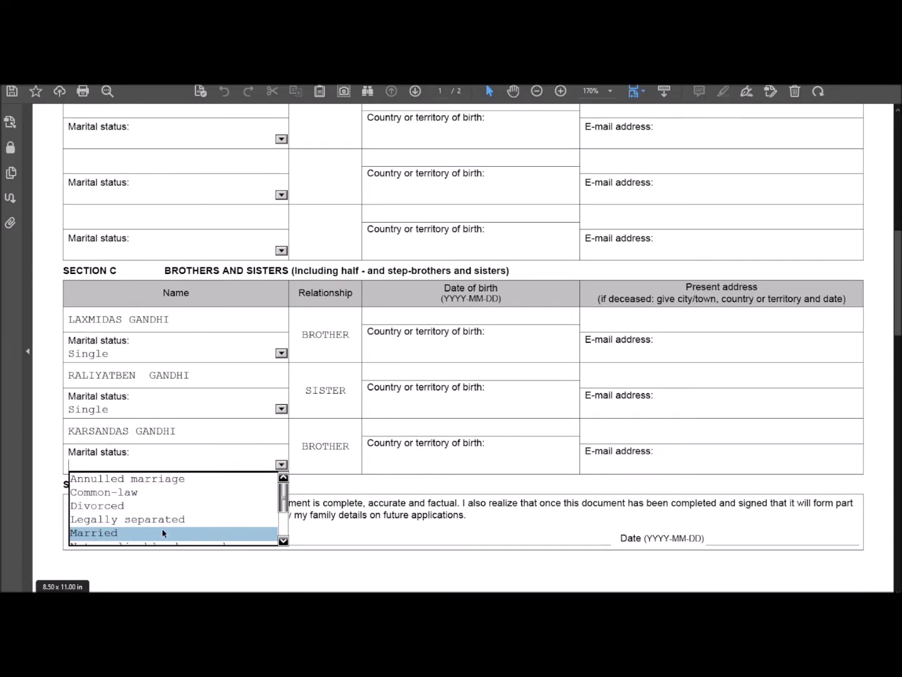
scroll(255, 494, down, 3)
scroll(162, 435, down, 2)
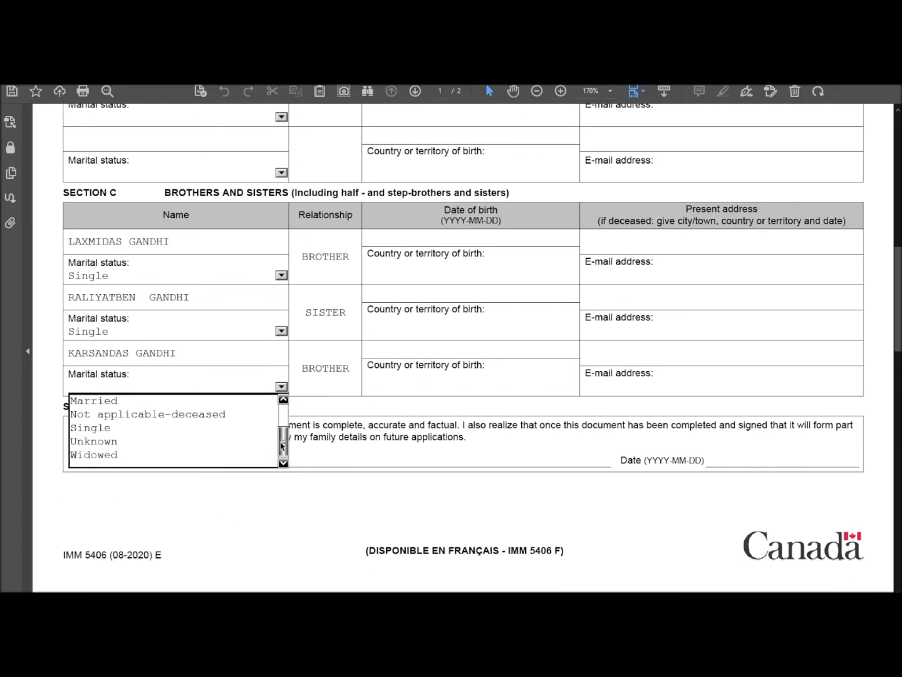
click(163, 434)
scroll(480, 234, up, 8)
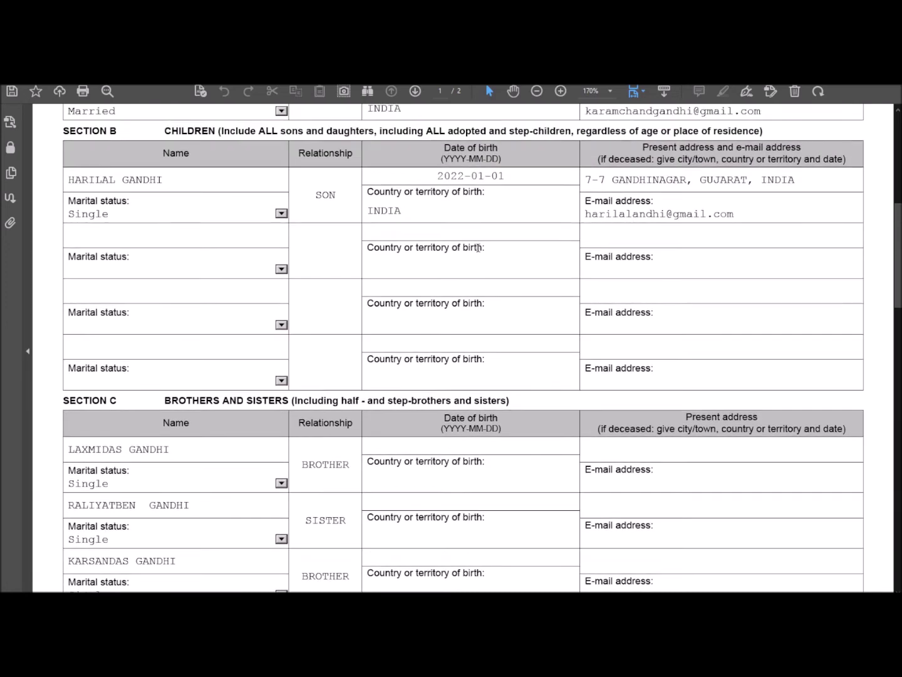
scroll(478, 247, up, 3)
Step: Copy INDIA from the son's row into each sibling's country of birth
double_click(395, 287)
key(ctrl+c)
scroll(394, 301, down, 5)
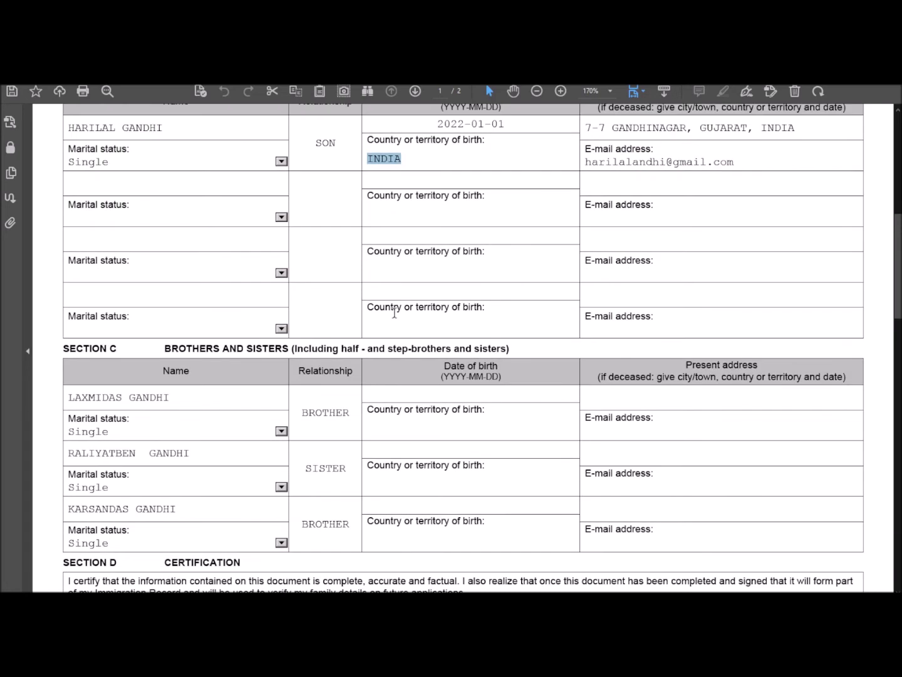
click(389, 426)
key(ctrl+v)
click(388, 482)
key(ctrl+v)
click(395, 538)
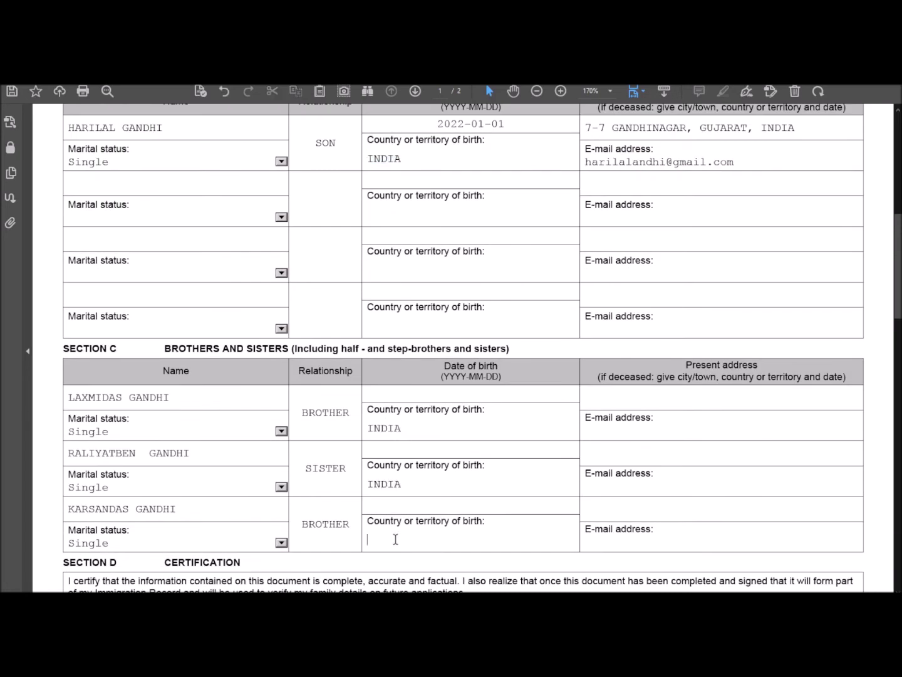
key(ctrl+v)
scroll(418, 404, up, 2)
Step: Give all three siblings the birth date 1992-01-01, adapting the son's copied date
drag(508, 228, 442, 226)
key(ctrl+c)
scroll(438, 263, down, 3)
click(427, 417)
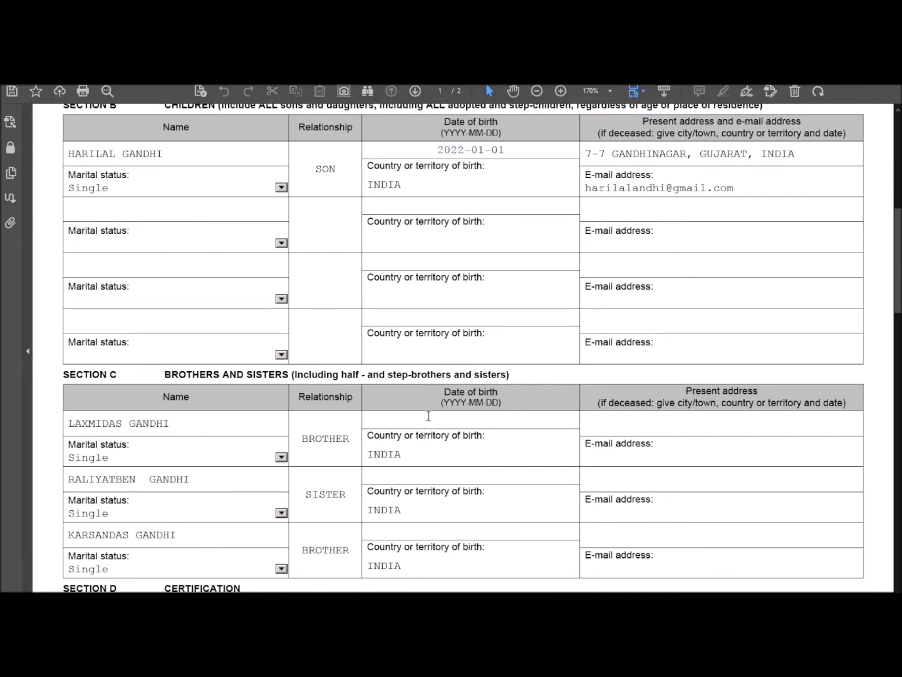
key(ctrl+v)
key(ctrl+a)
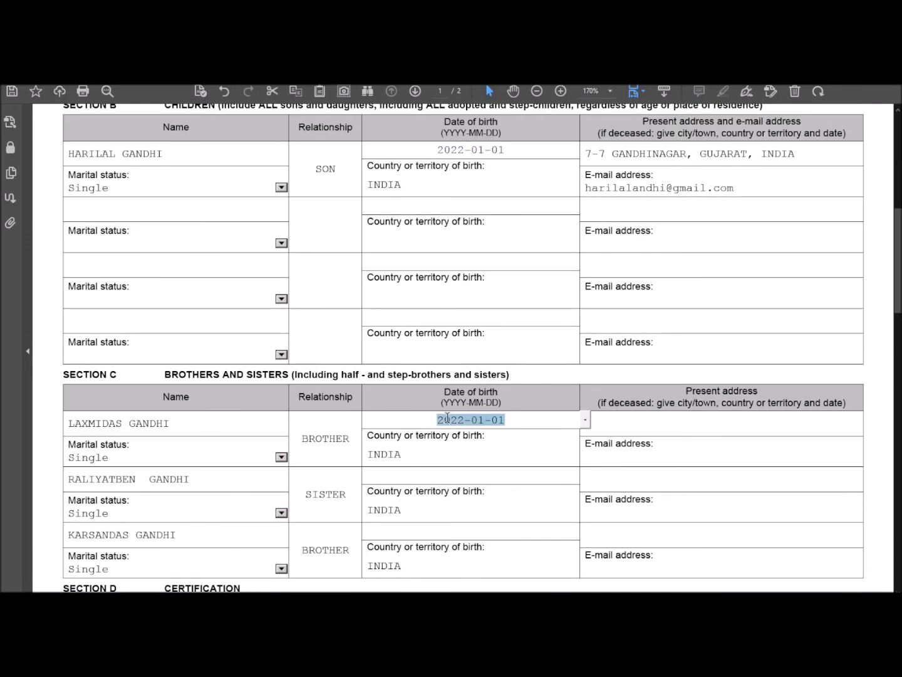
click(447, 417)
key(BackSpace)
key(BackSpace)
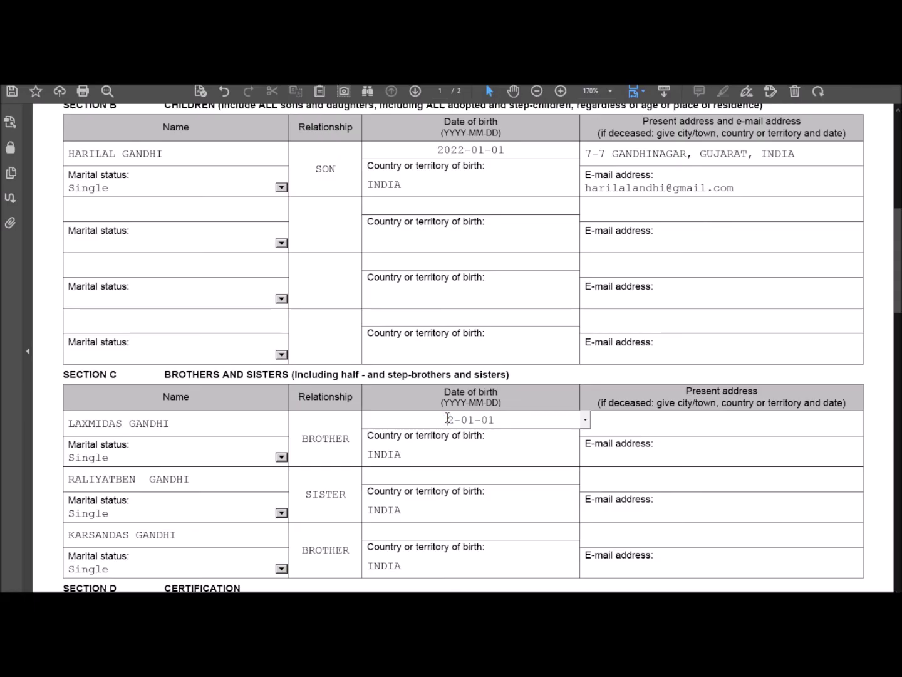
text(199)
click(450, 478)
key(ctrl+v)
click(461, 527)
key(ctrl+v)
Step: Copy the son's present address into all three siblings' address fields
click(675, 430)
scroll(675, 430, up, 1)
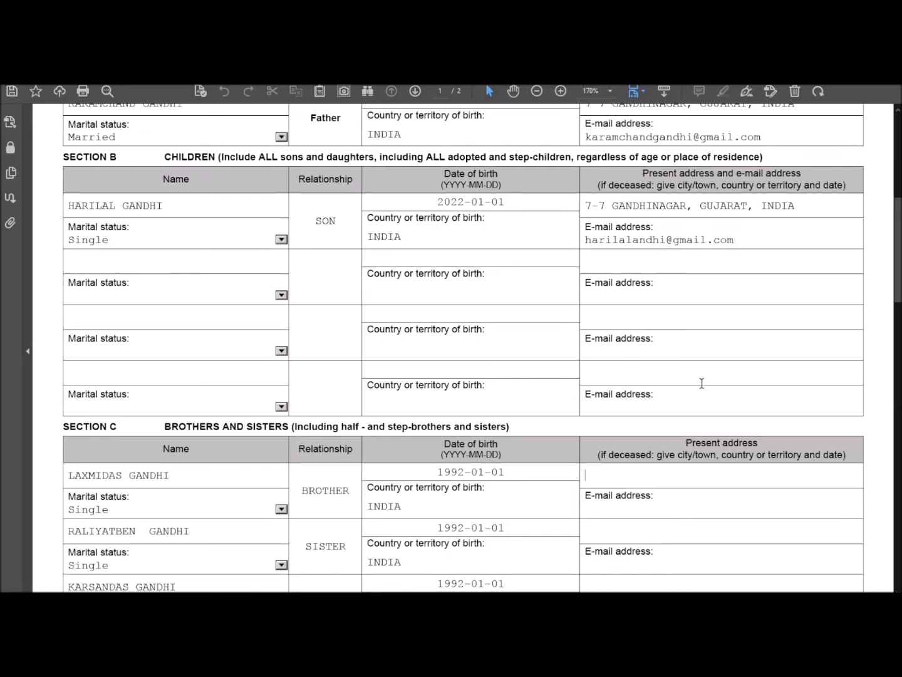
drag(584, 206, 815, 205)
key(ctrl+c)
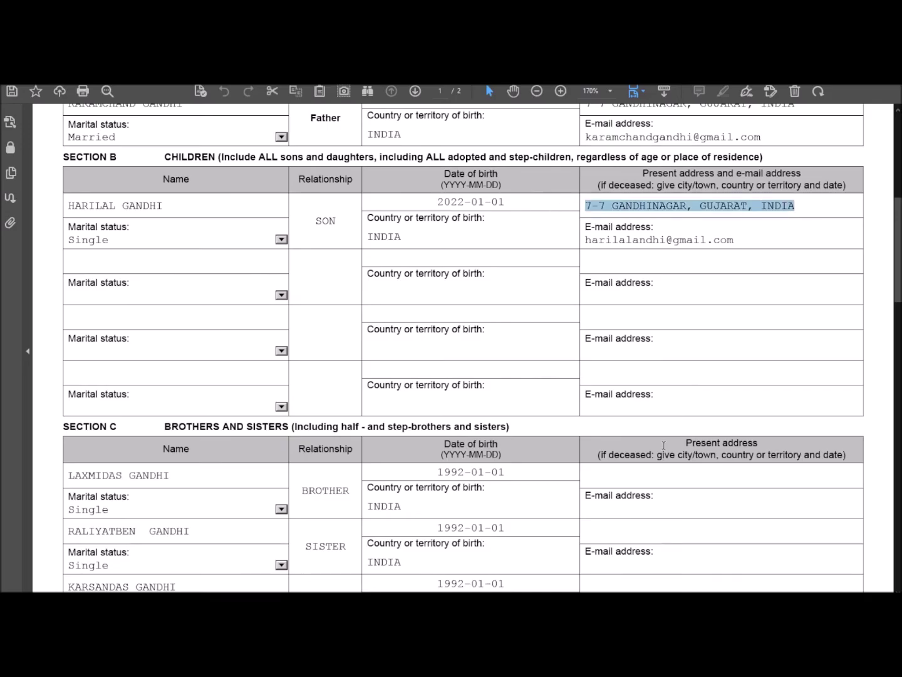
scroll(663, 445, down, 2)
click(639, 371)
key(ctrl+v)
click(629, 436)
key(ctrl+v)
click(617, 482)
key(ctrl+v)
Step: Compose the first sibling's e-mail with the copied domain ending and reuse it for all three siblings
scroll(647, 390, up, 2)
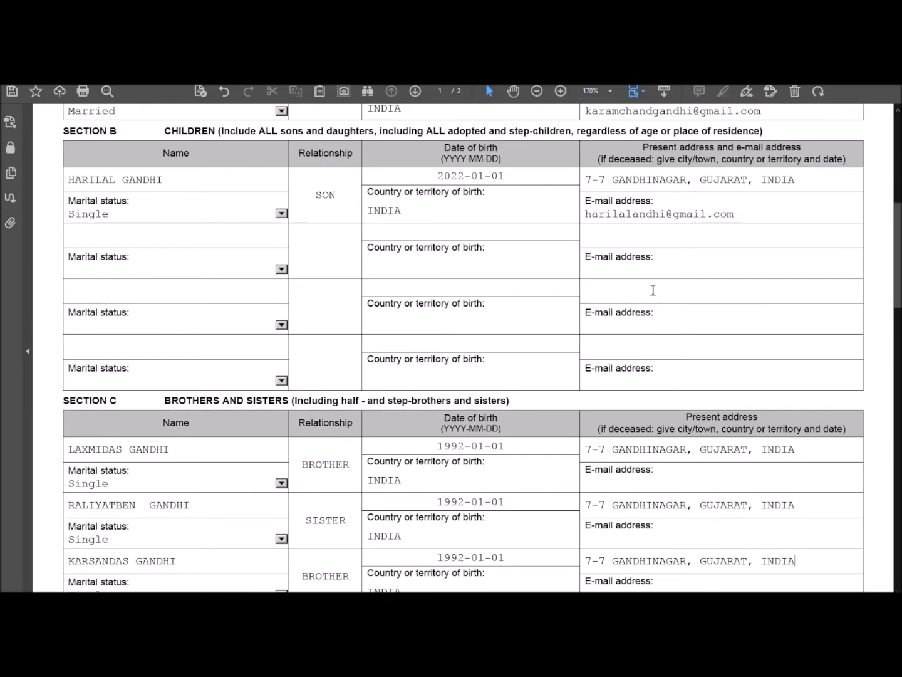
drag(633, 214, 736, 215)
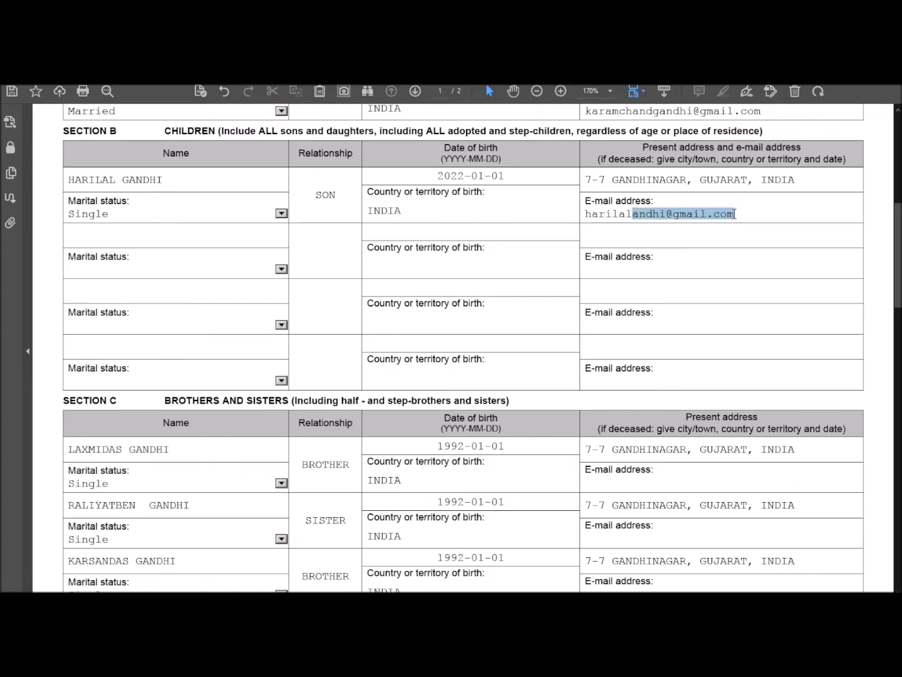
scroll(711, 292, down, 2)
click(627, 408)
text(LAXMIDASG)
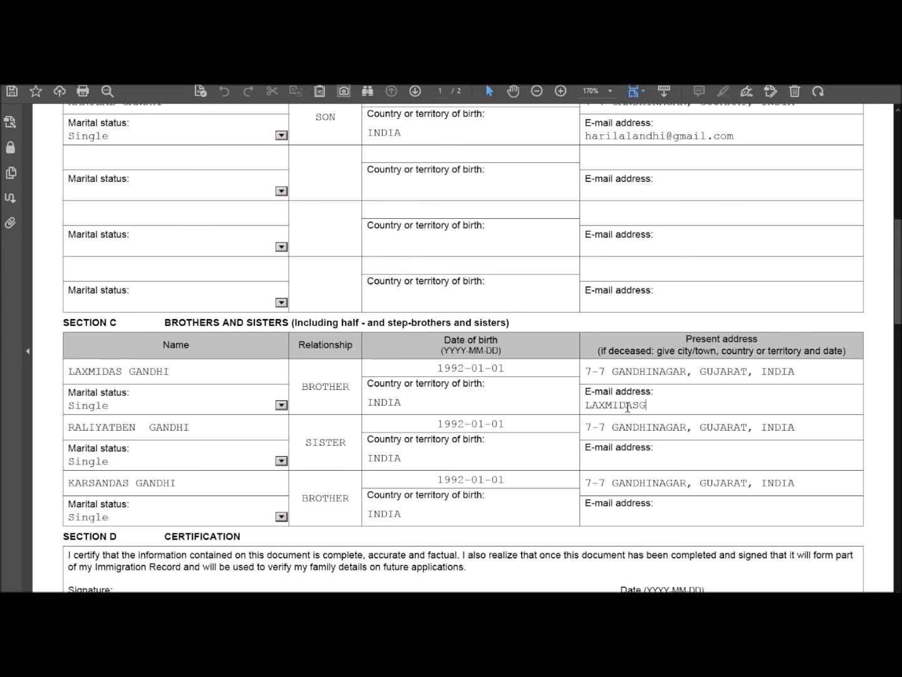
key(ctrl+v)
key(ctrl+a)
key(ctrl+c)
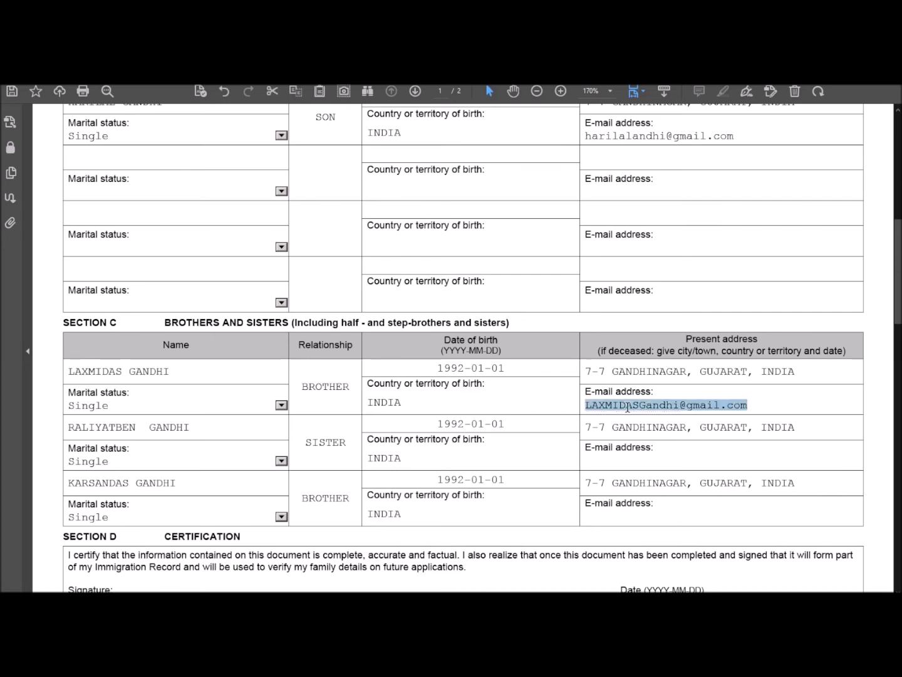
click(634, 464)
key(ctrl+v)
click(614, 514)
key(ctrl+v)
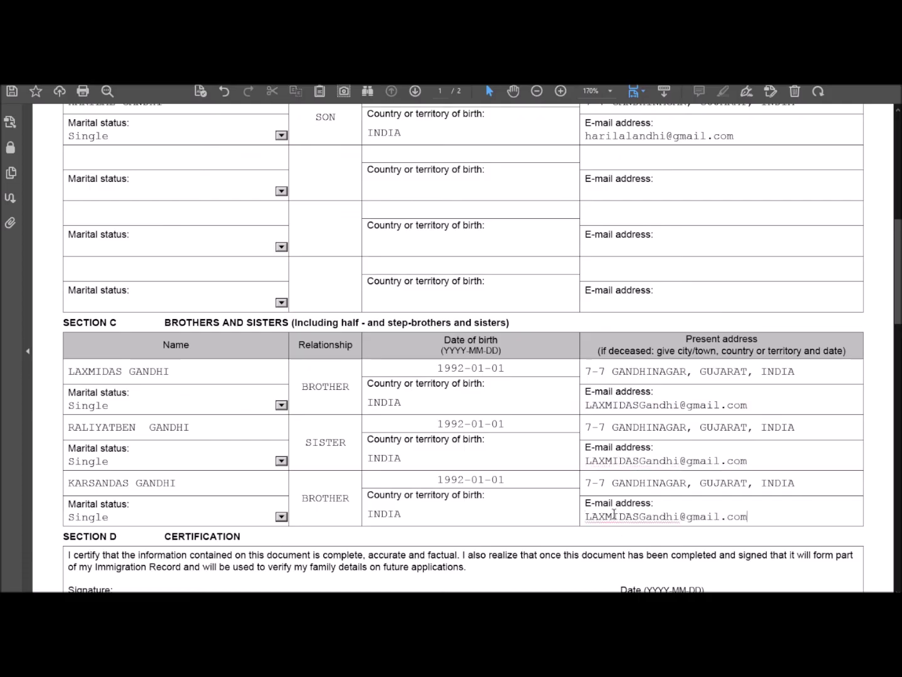
scroll(609, 477, down, 3)
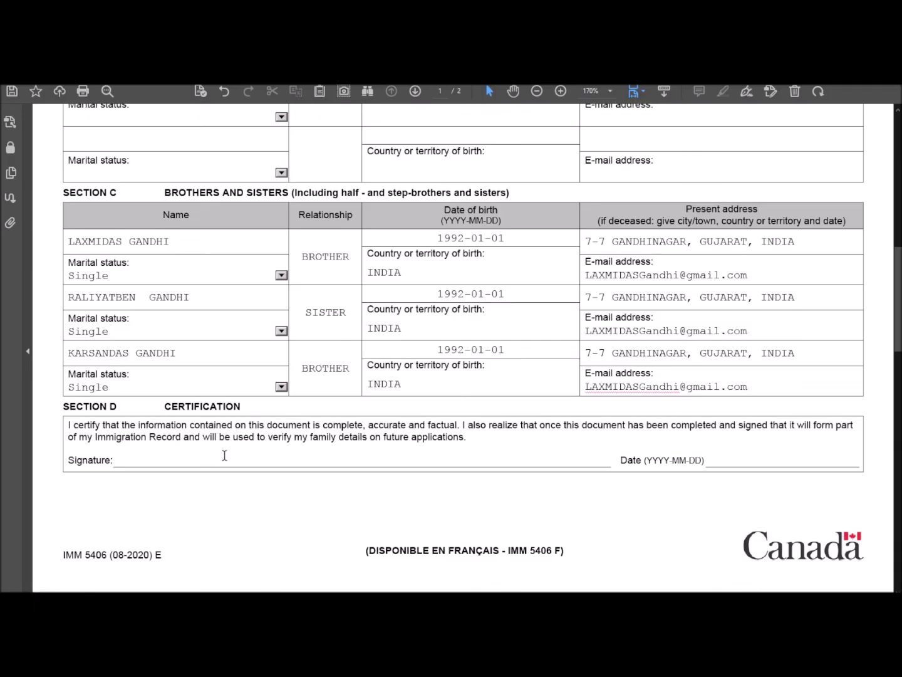
Step: Pick 26 September 2022 from the calendar as the Section D certification date
click(777, 460)
click(864, 459)
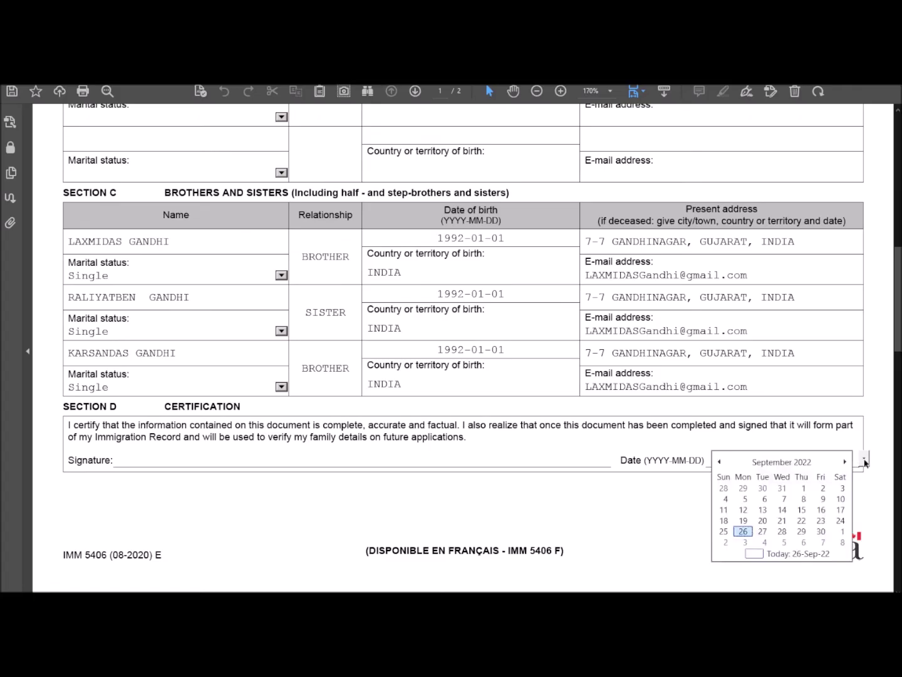
click(744, 533)
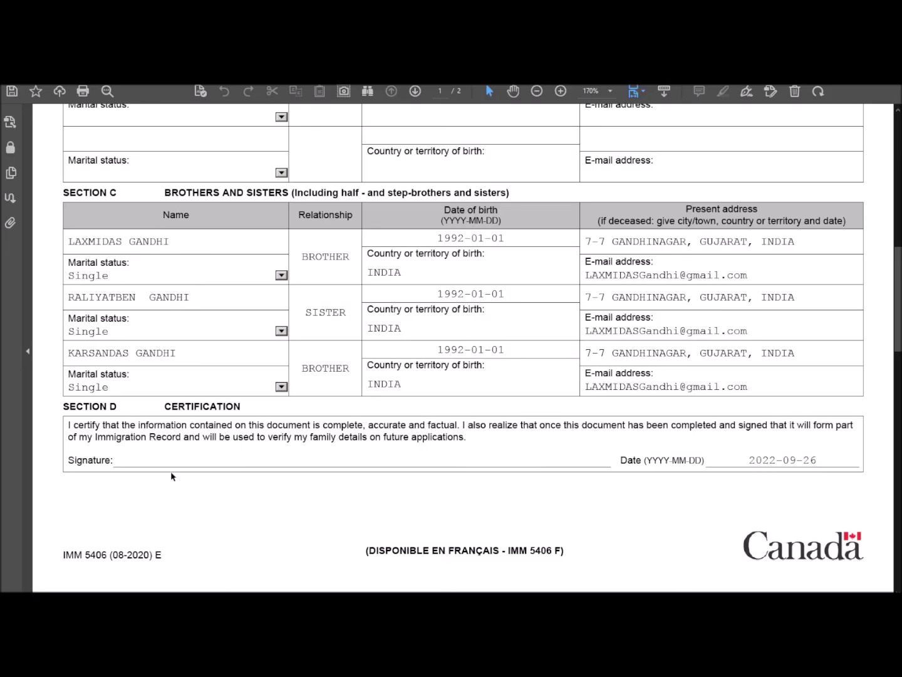
scroll(161, 463, up, 4)
scroll(161, 464, up, 5)
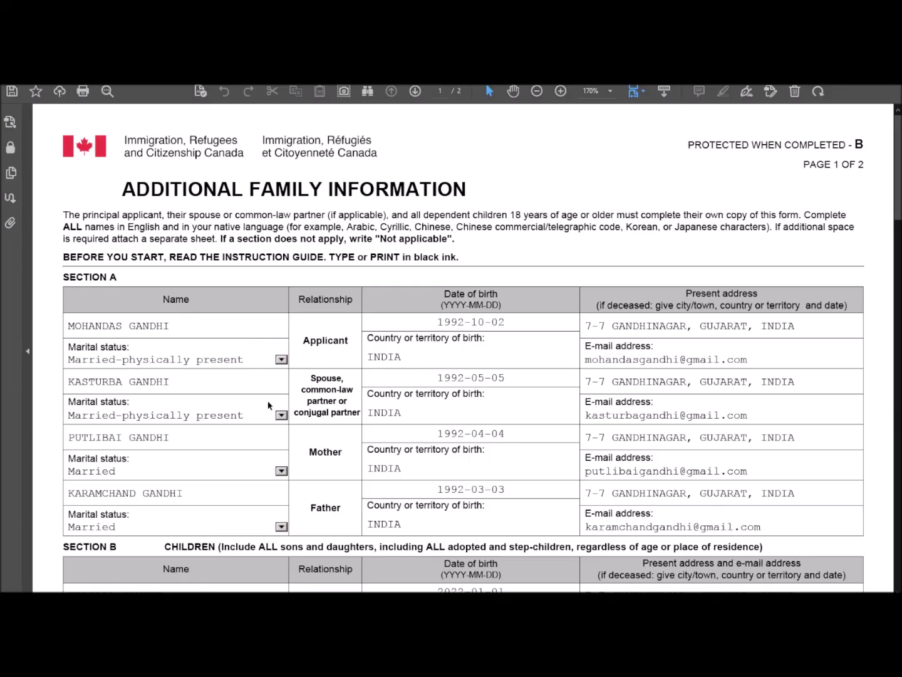
scroll(270, 405, down, 3)
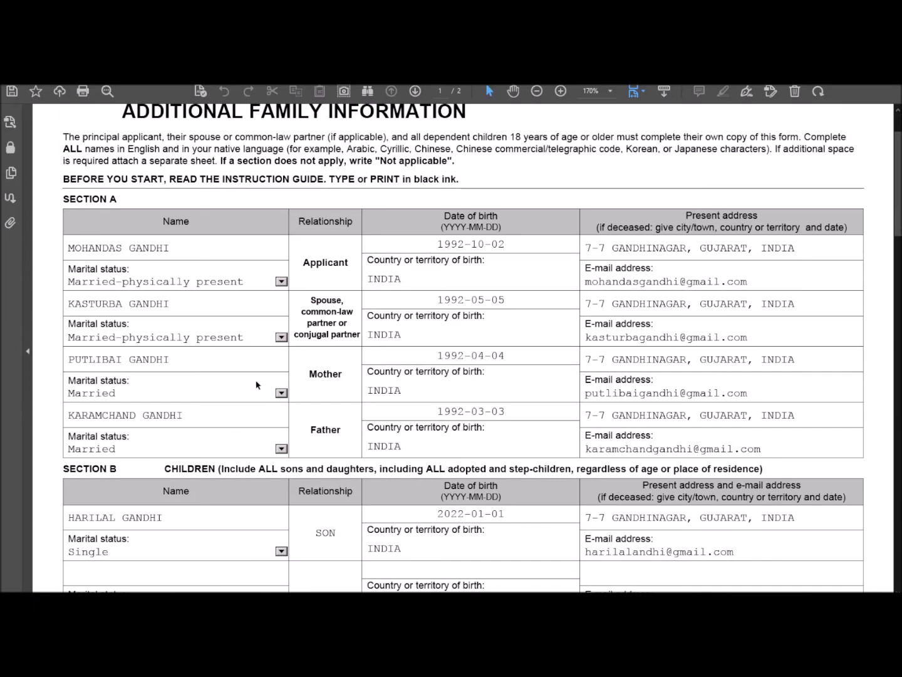
scroll(256, 384, down, 3)
scroll(270, 358, down, 3)
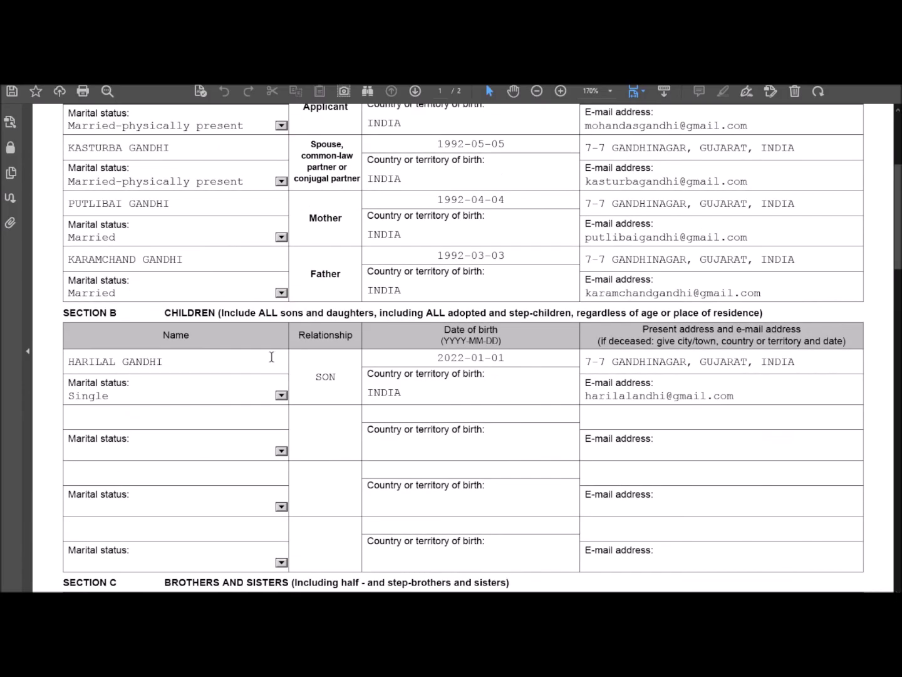
scroll(256, 387, down, 4)
scroll(257, 387, down, 4)
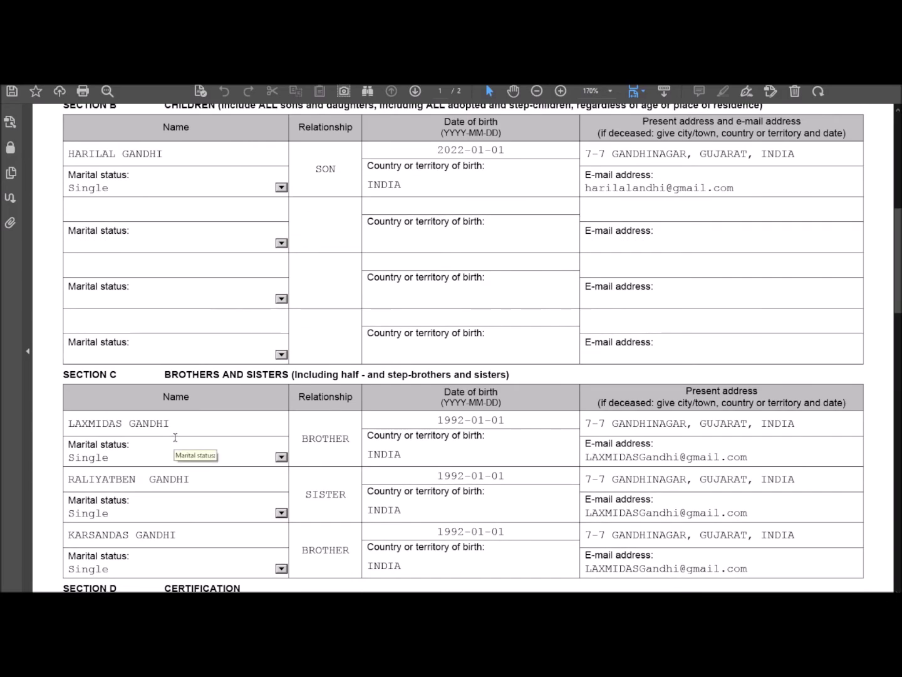
scroll(176, 437, up, 17)
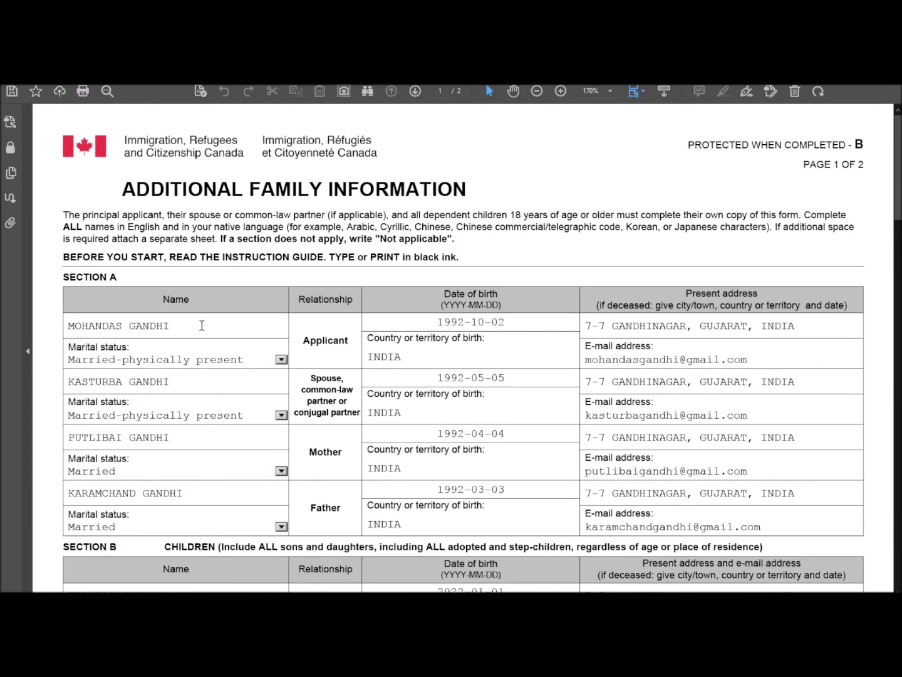
double_click(204, 215)
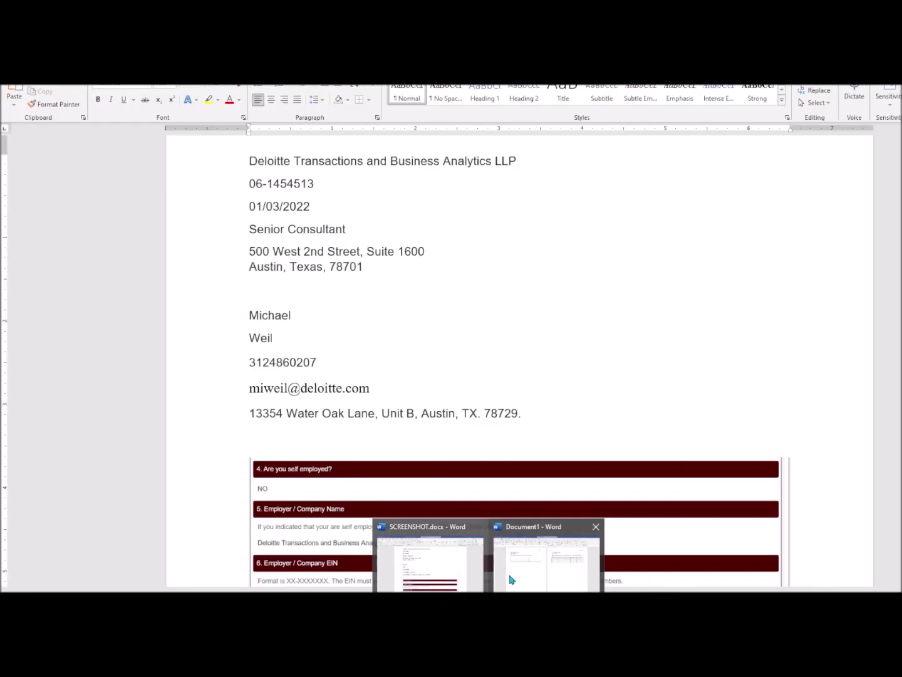
Step: Glance at the Word document with the extra-entry tables, then return to the PDF form
click(509, 579)
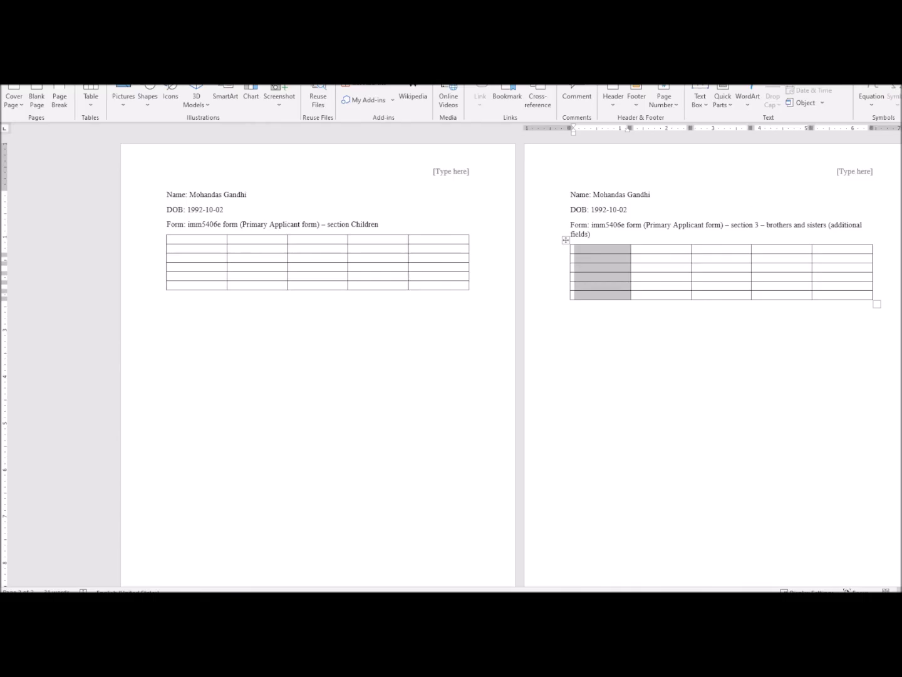
key(alt+Tab)
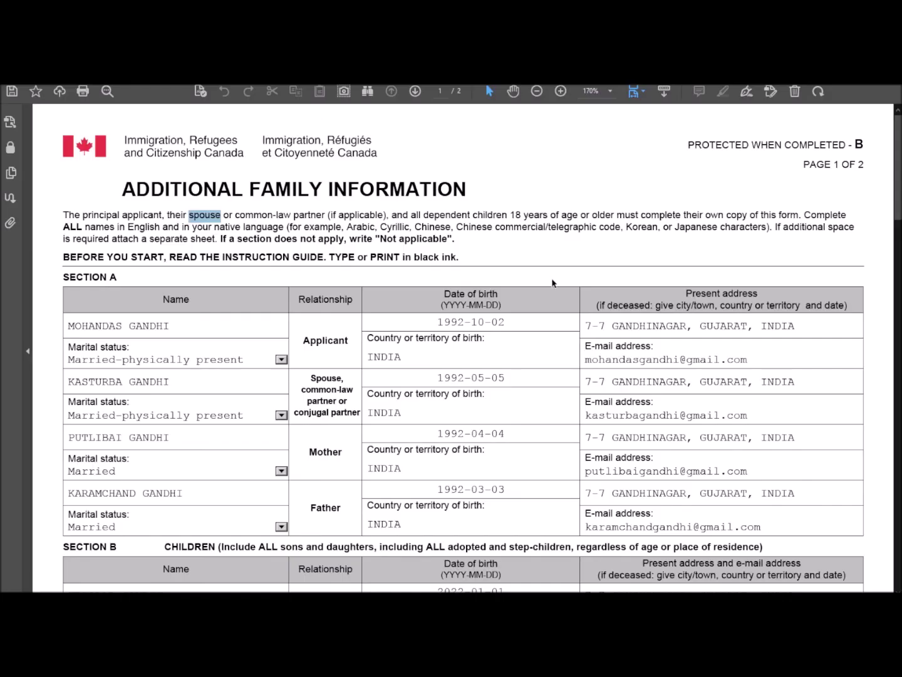